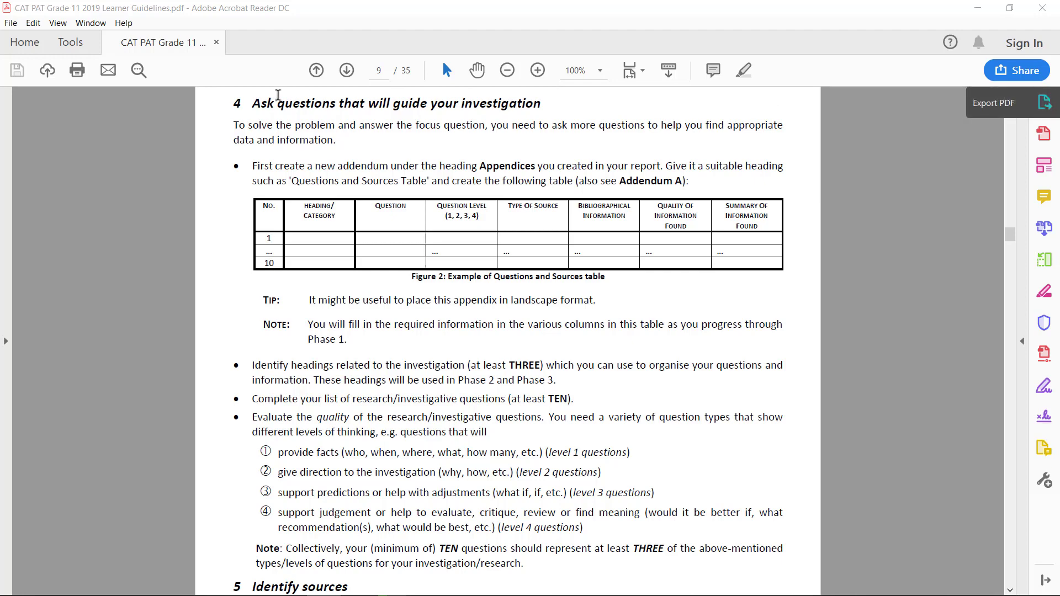
Highlight the section 4 heading, then scroll down to section 5, Identify sources.
left_click_drag(260, 104, 542, 100)
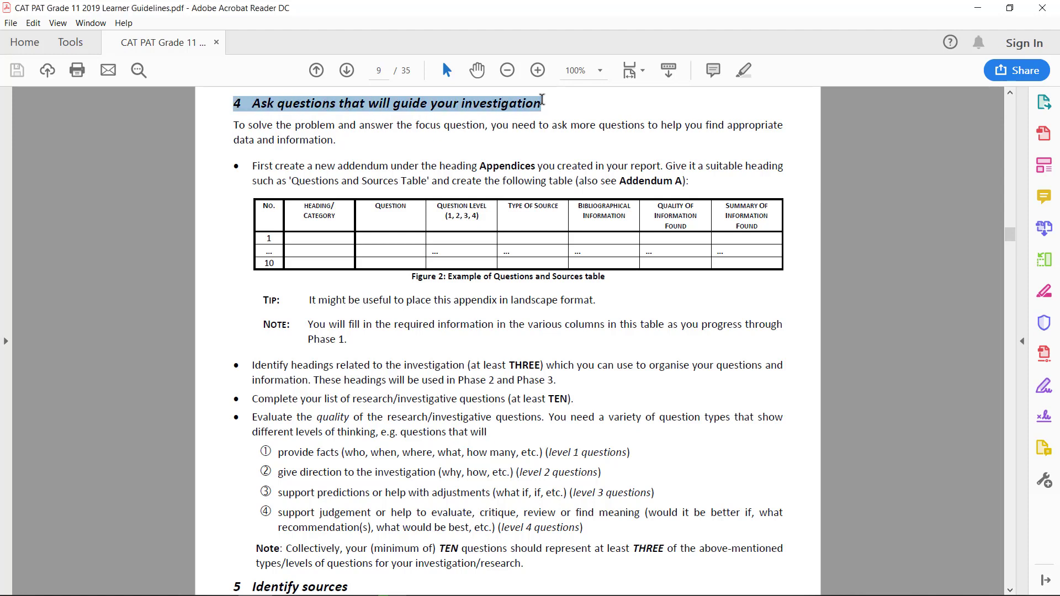
left_click(574, 103)
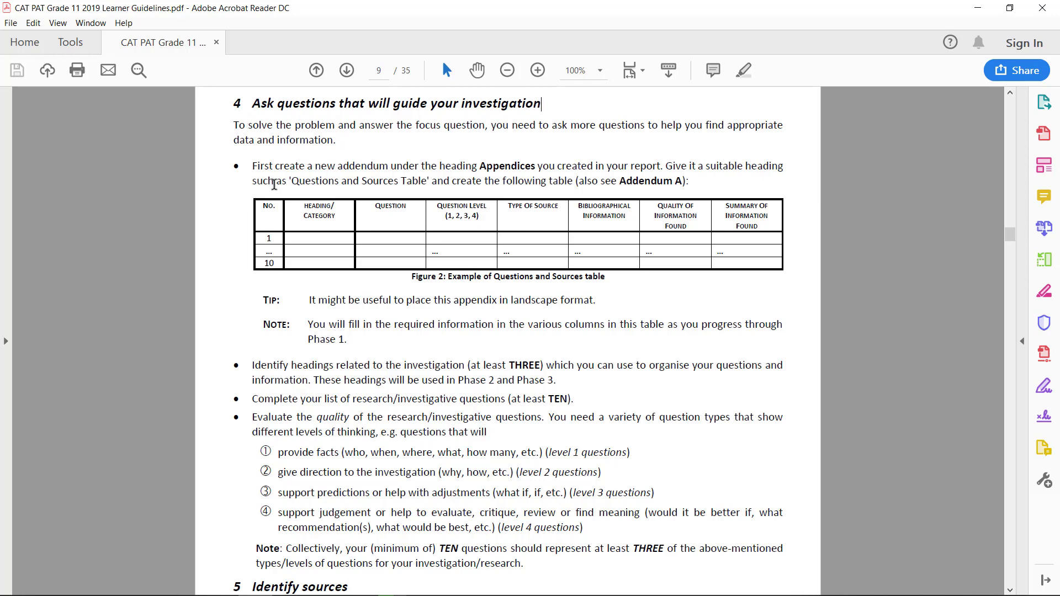
scroll(282, 166, "down", 5)
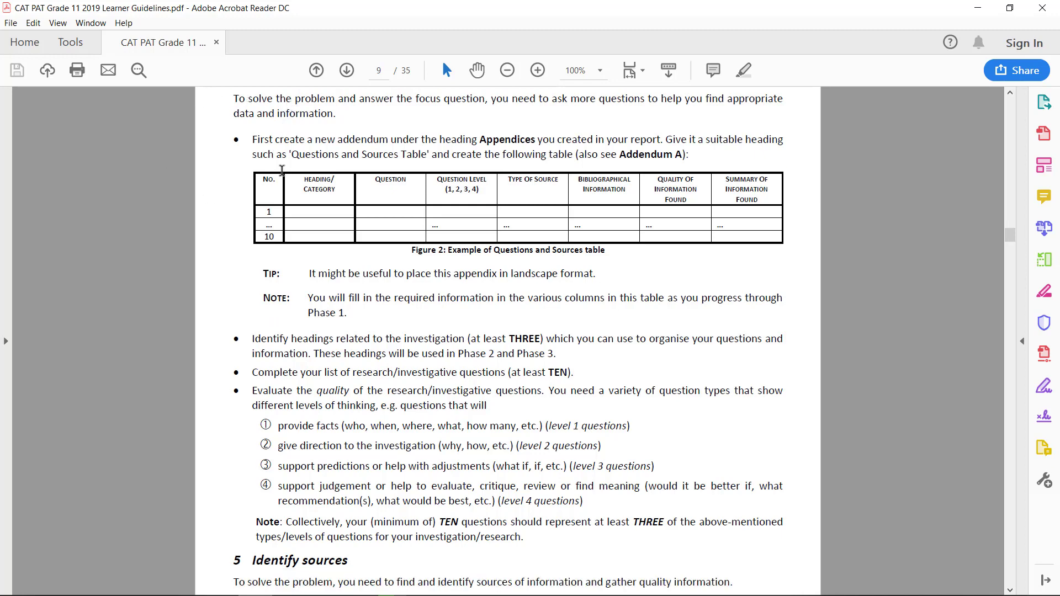
scroll(283, 191, "down", 10)
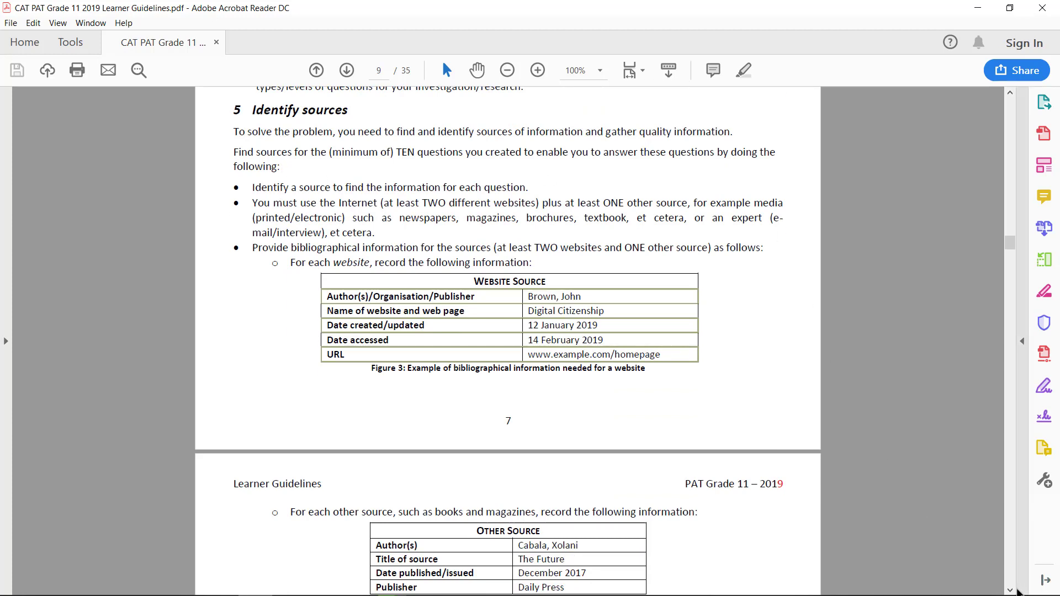
scroll(1007, 188, "down", 1)
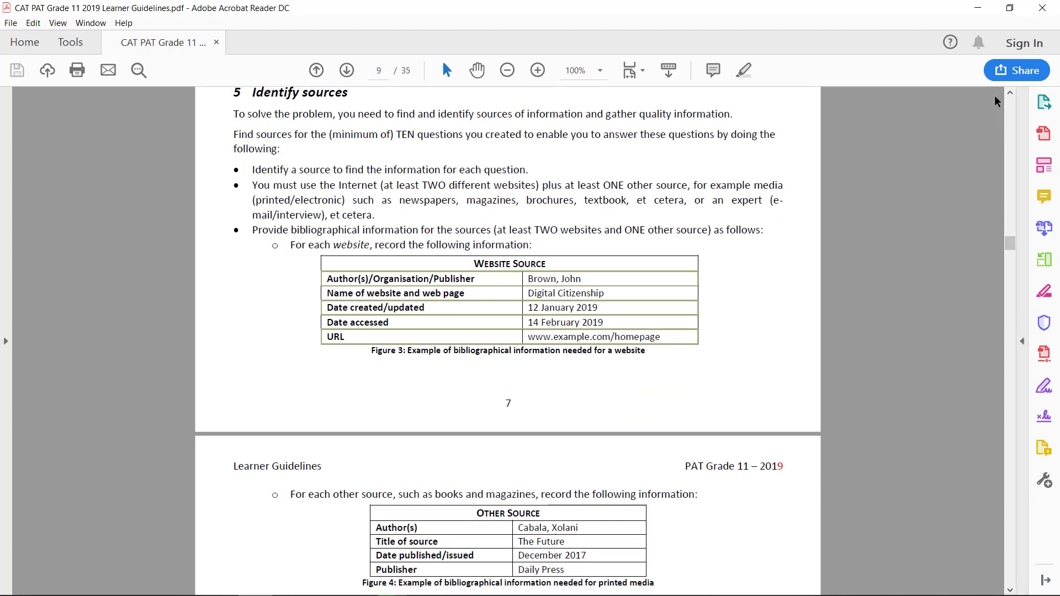
left_click(1010, 94)
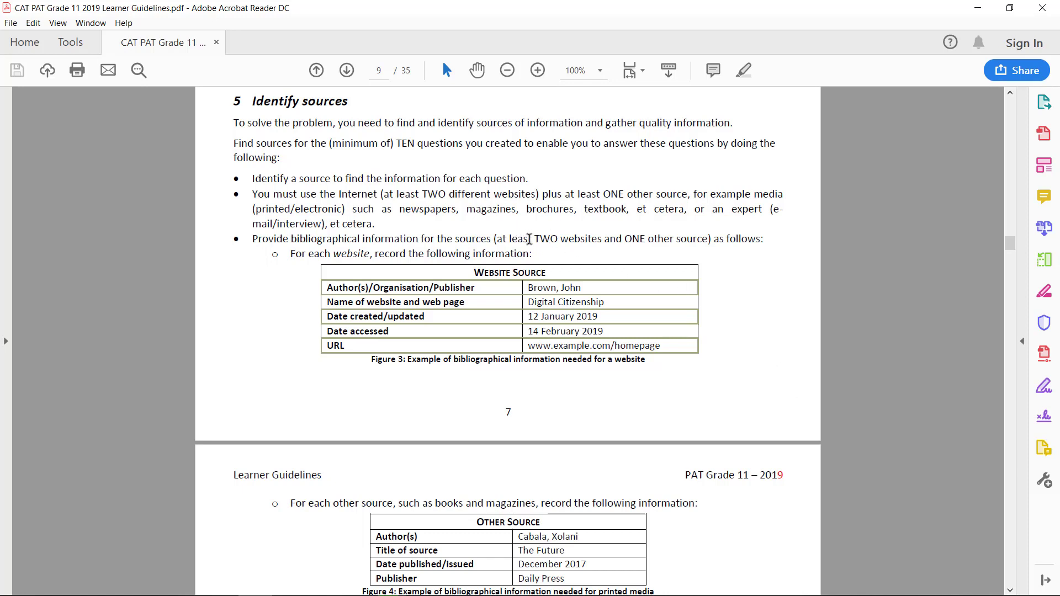
Highlight the 'two websites and one other source' requirement and the word 'expert', then deselect.
left_click_drag(528, 238, 709, 239)
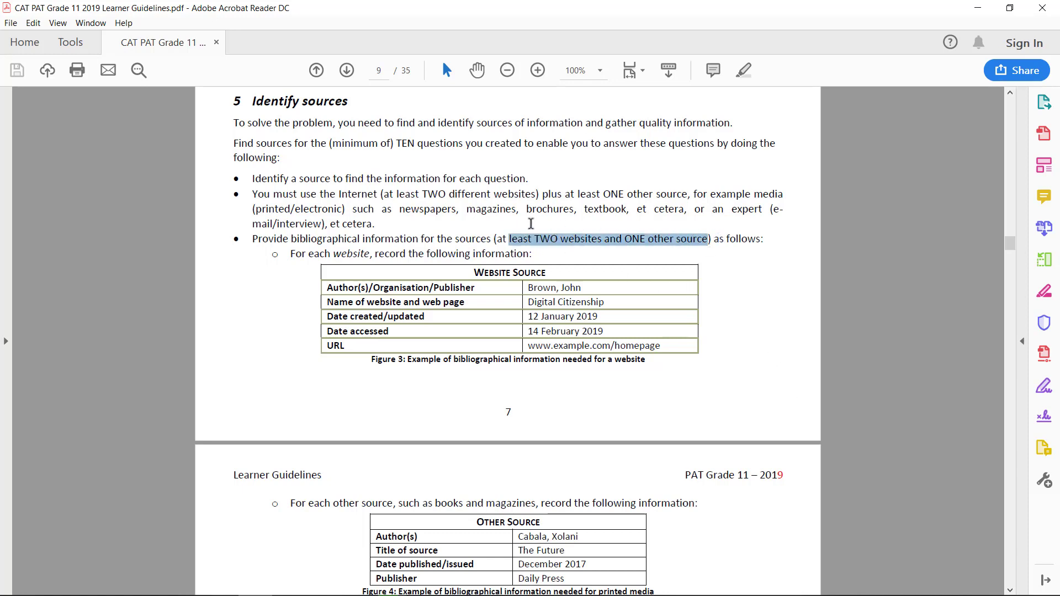
left_click_drag(495, 239, 707, 243)
double_click(742, 208)
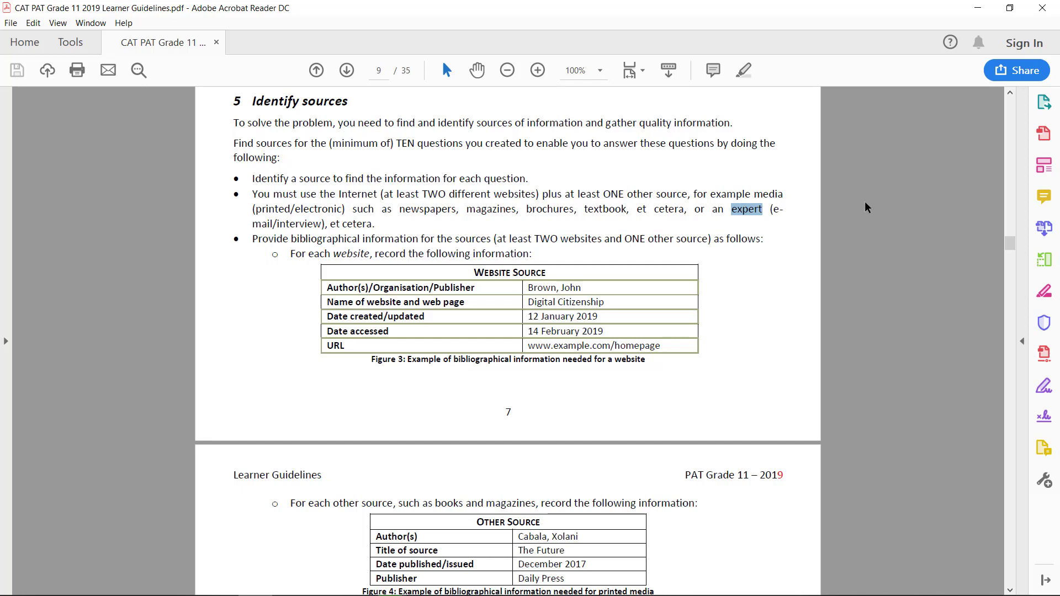
left_click(768, 210)
double_click(761, 211)
left_click(803, 205)
scroll(817, 207, "down", 1)
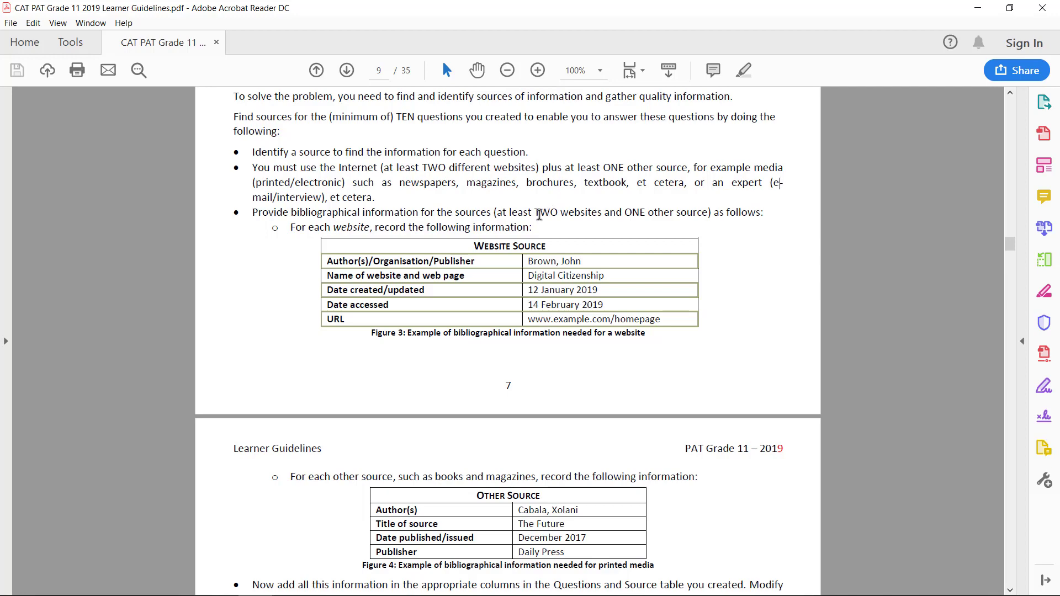
Scroll down to page 10 with the Other Source example and Figure 5 criteria table.
scroll(762, 228, "down", 6)
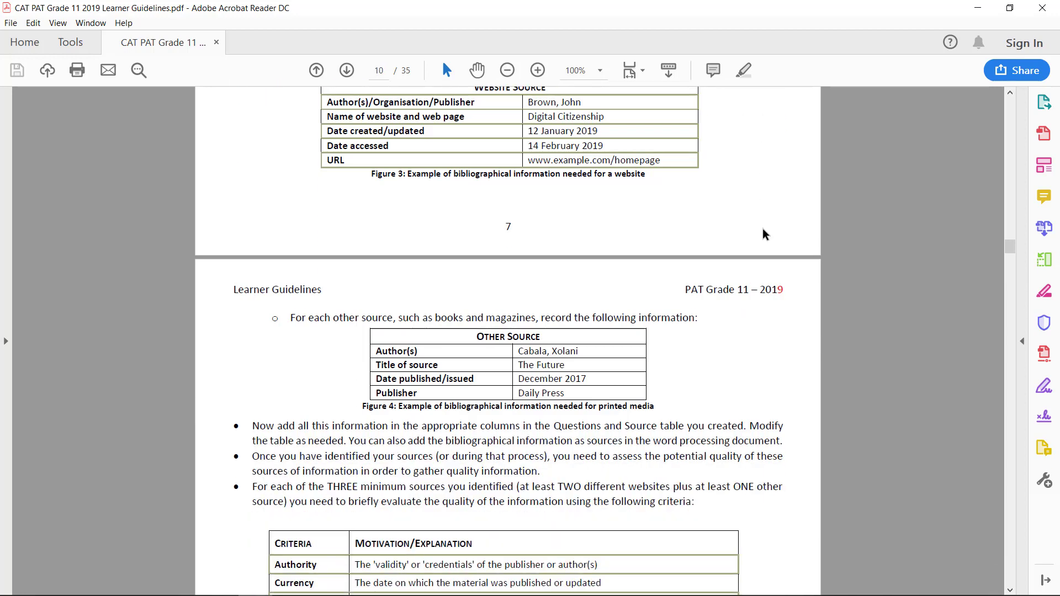
scroll(763, 227, "down", 6)
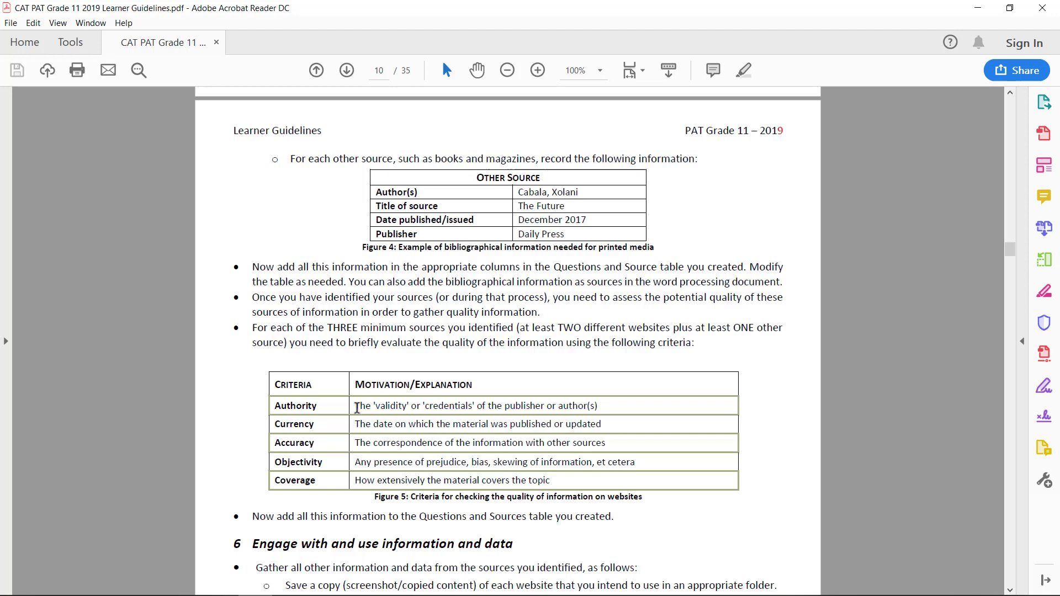
left_click_drag(355, 407, 604, 406)
left_click(614, 407)
double_click(527, 407)
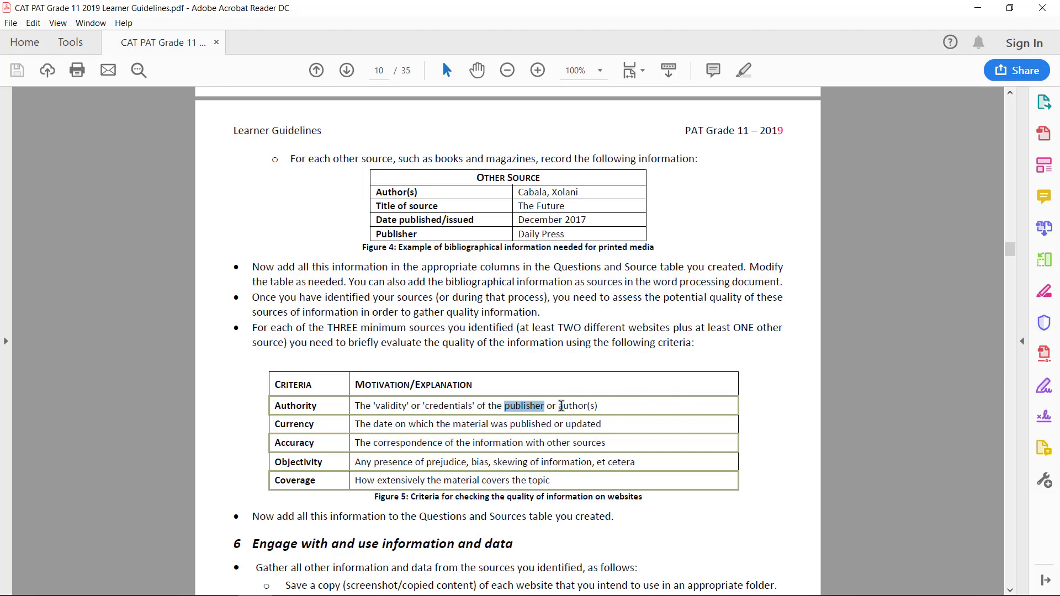
left_click_drag(562, 406, 611, 406)
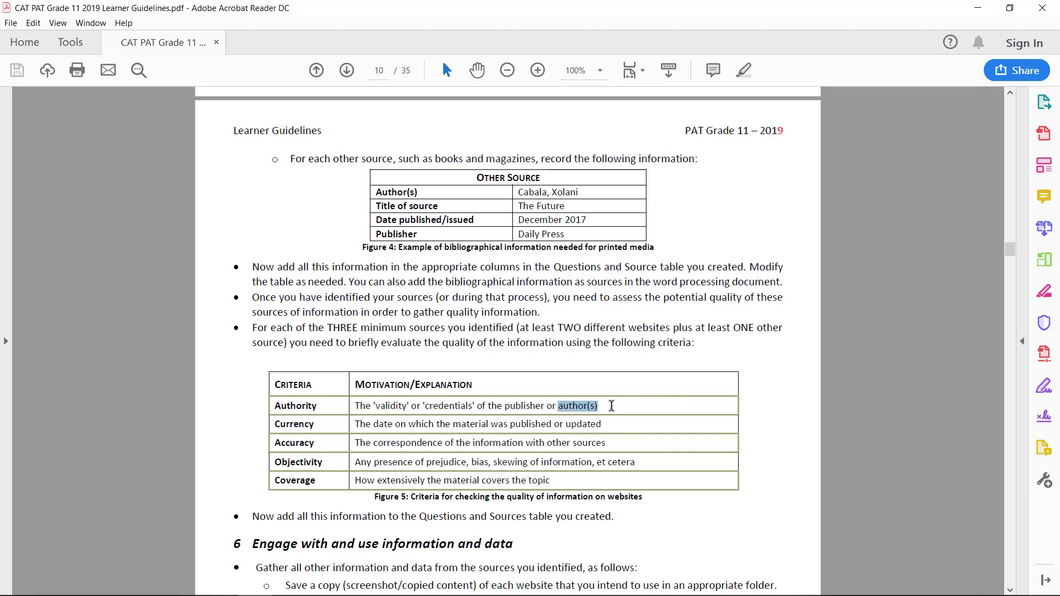
left_click(610, 406)
Highlight the Coverage row's explanation, then scroll back up toward page 9.
left_click_drag(352, 482, 552, 482)
left_click(561, 482)
scroll(776, 479, "up", 10)
scroll(776, 475, "up", 2)
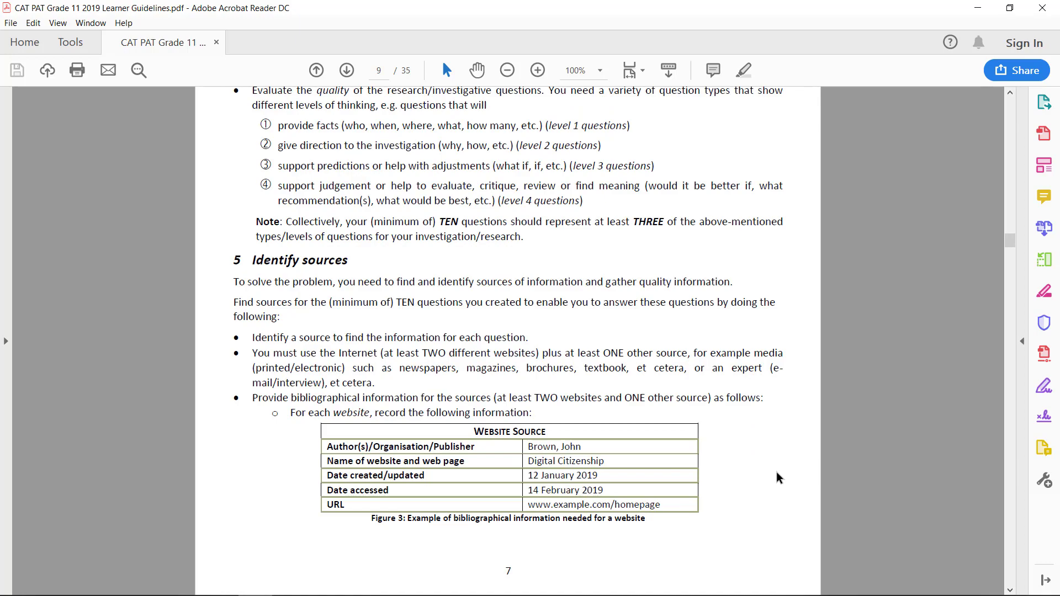
scroll(776, 474, "down", 1)
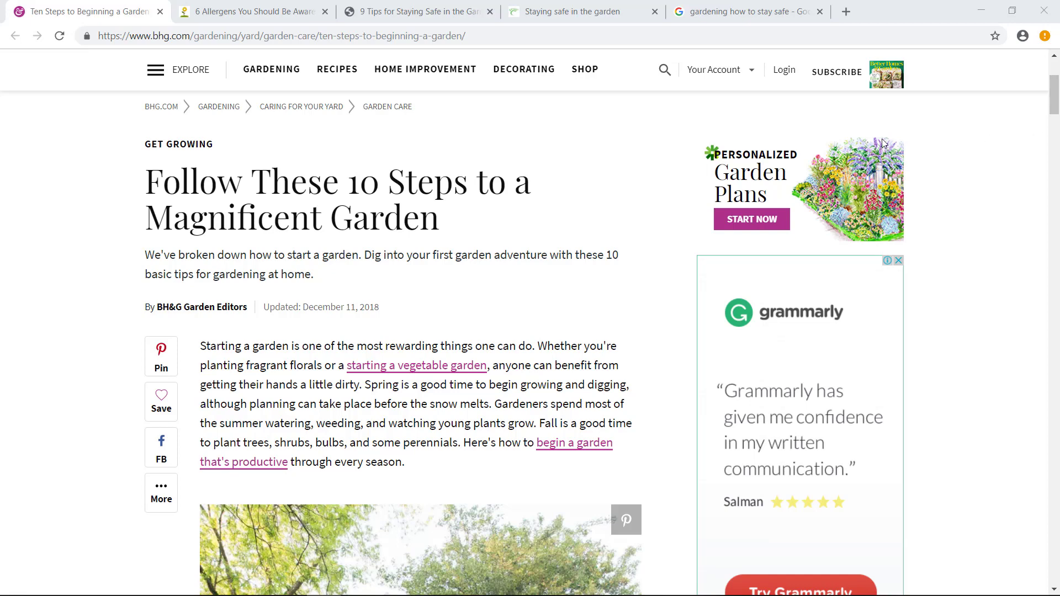
Look over the allergens and '9 Tips' garden safety articles, then return to the guidelines PDF.
left_click(237, 12)
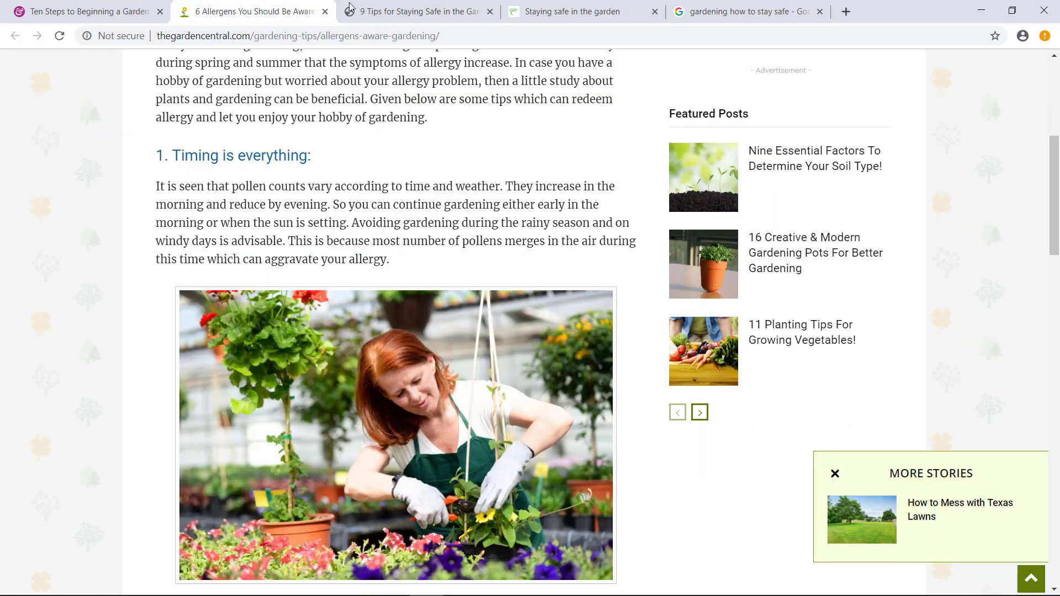
left_click(404, 11)
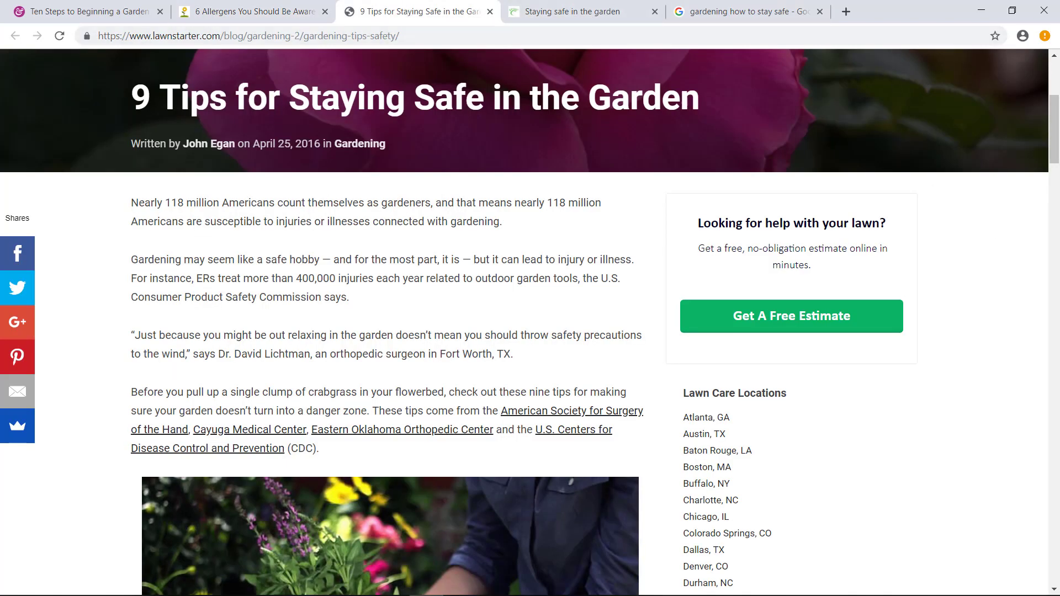
key("alt+Tab")
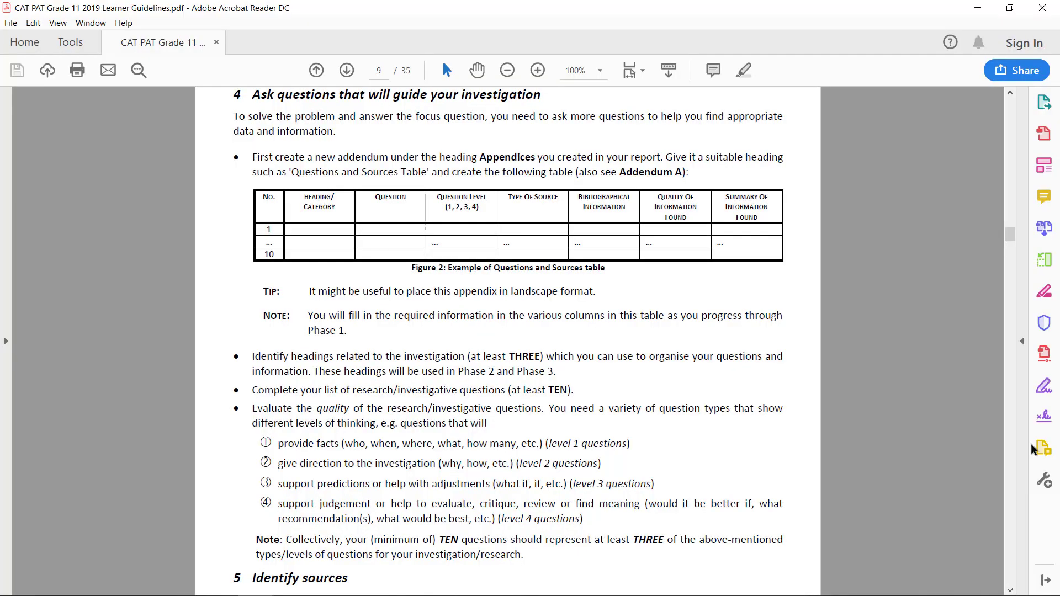
Scroll through pages 9–10, then view the Capture.PNG question-headings image and close it.
scroll(649, 443, "up", 2)
scroll(649, 444, "up", 3)
scroll(649, 448, "down", 15)
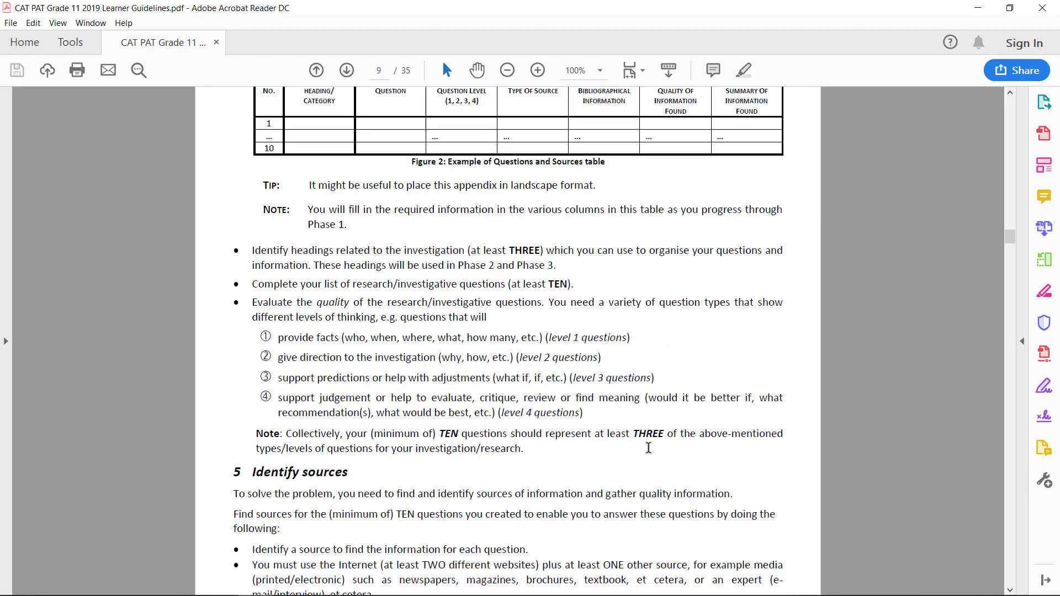
scroll(649, 450, "down", 10)
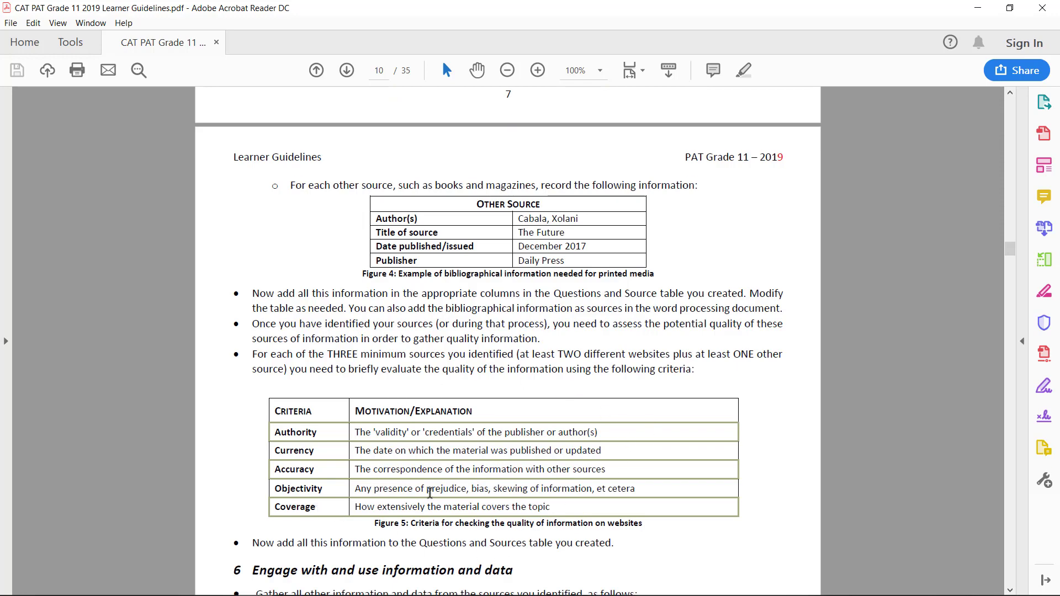
scroll(434, 494, "up", 6)
scroll(433, 494, "up", 2)
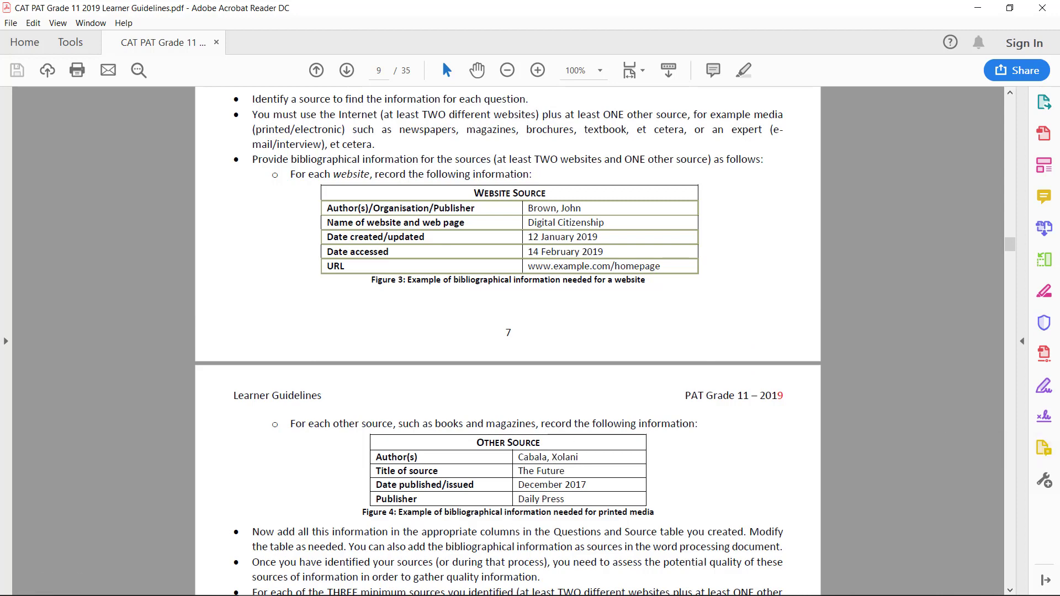
key("alt+Tab")
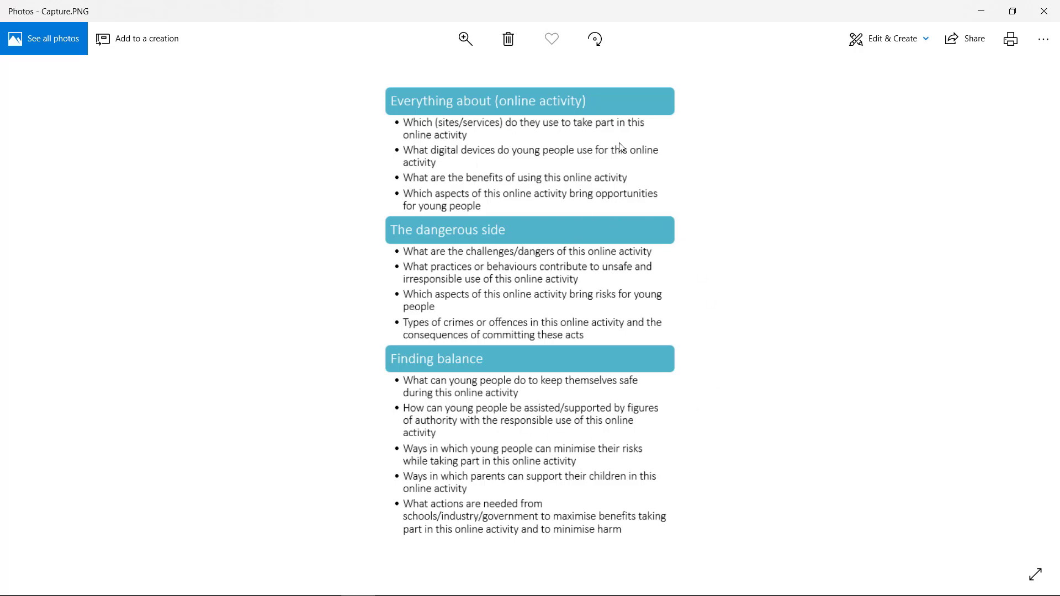
left_click(988, 11)
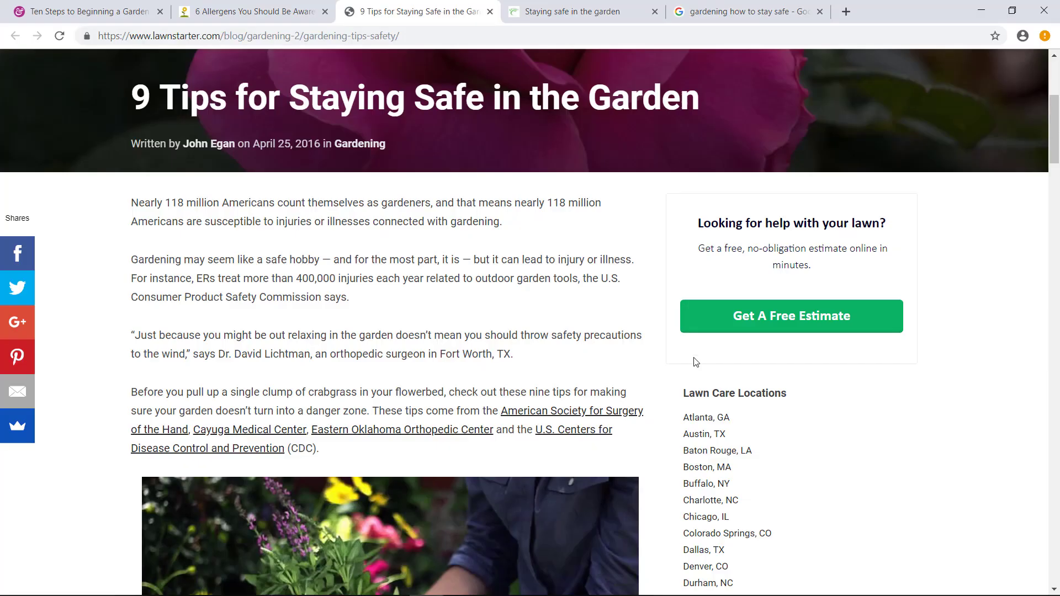
Cycle through the garden, allergens and safety tips tabs, then minimise Chrome to reveal the PDF.
left_click(103, 12)
left_click(260, 9)
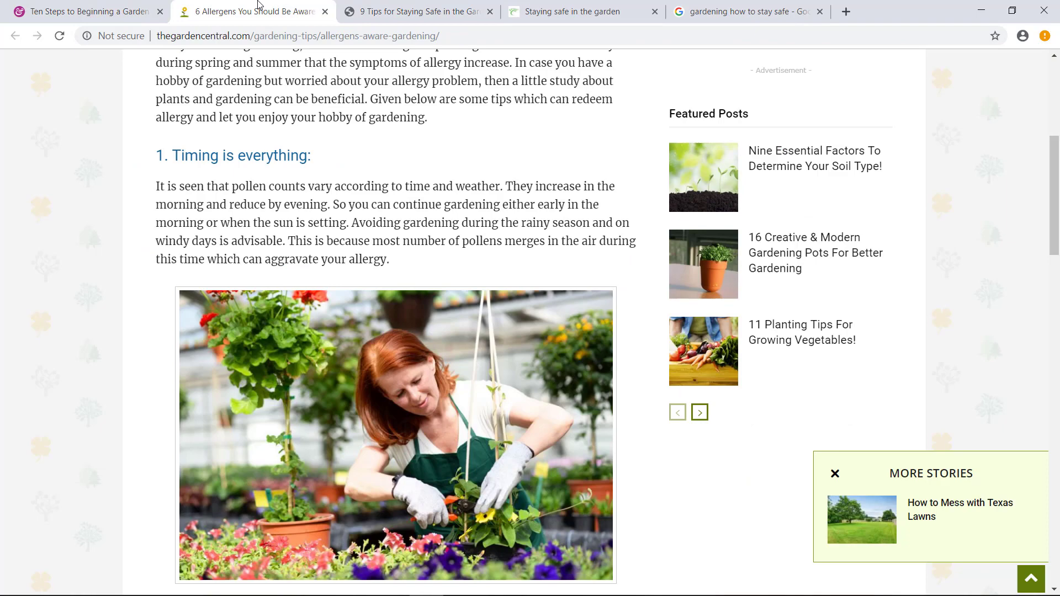
left_click(415, 10)
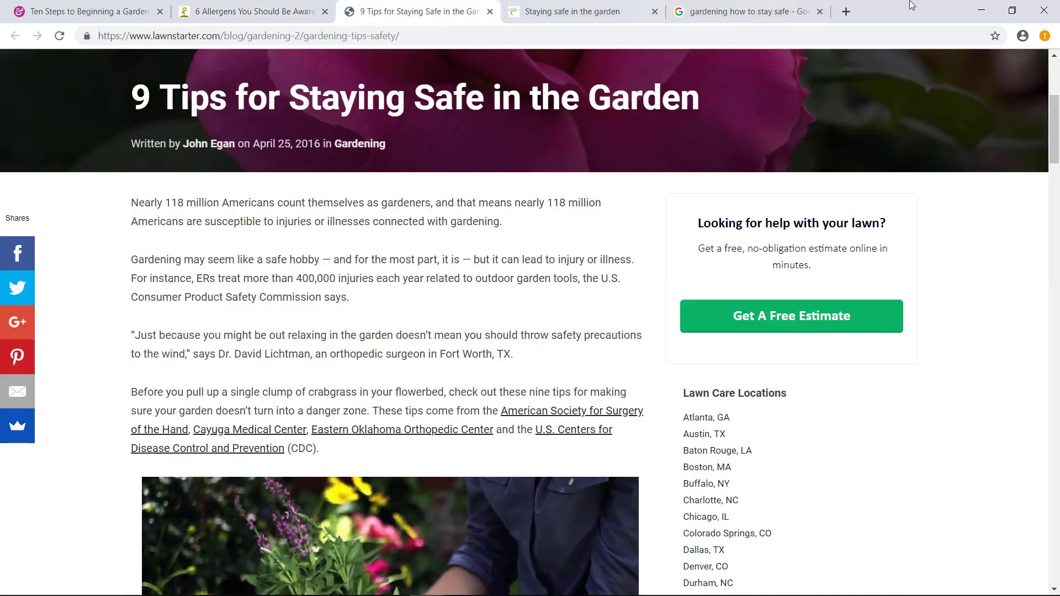
left_click(981, 10)
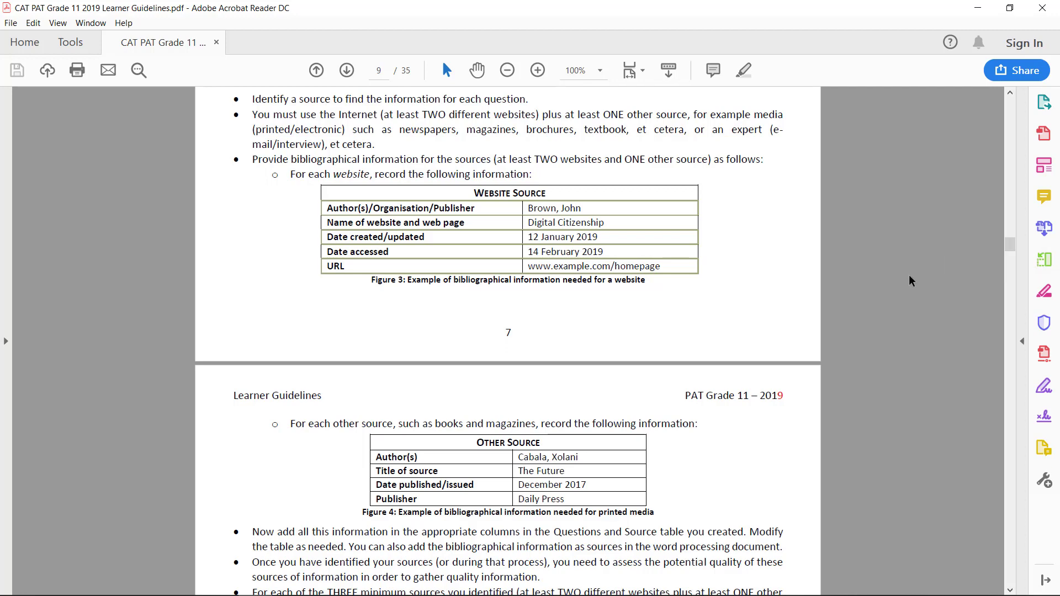
Scroll up to page 9's Questions and Sources table instructions, then switch to the PAT 2019 folder.
scroll(911, 281, "up", 8)
scroll(912, 281, "up", 2)
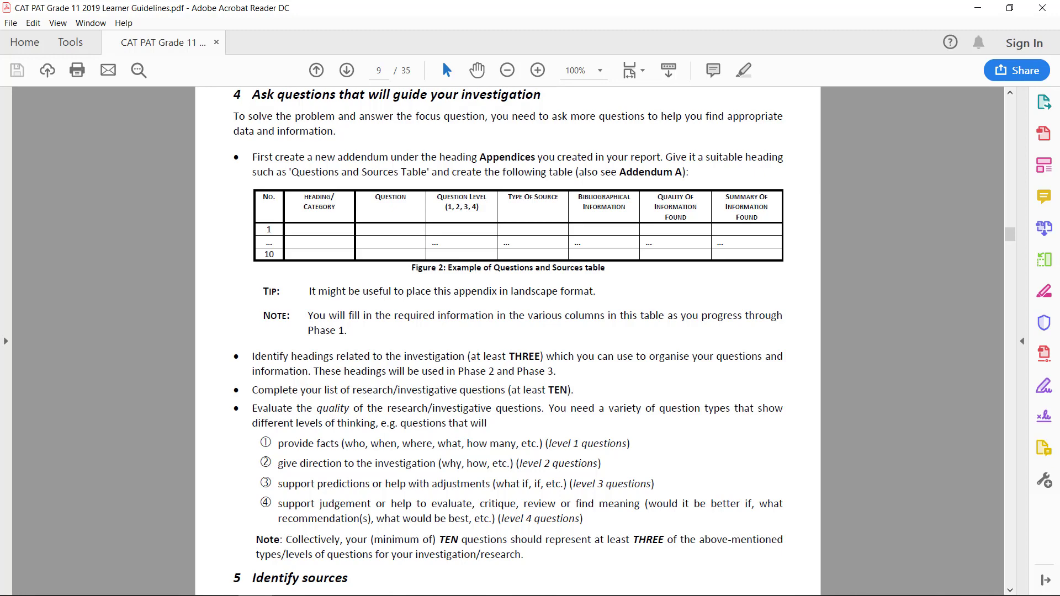
key("alt+Tab")
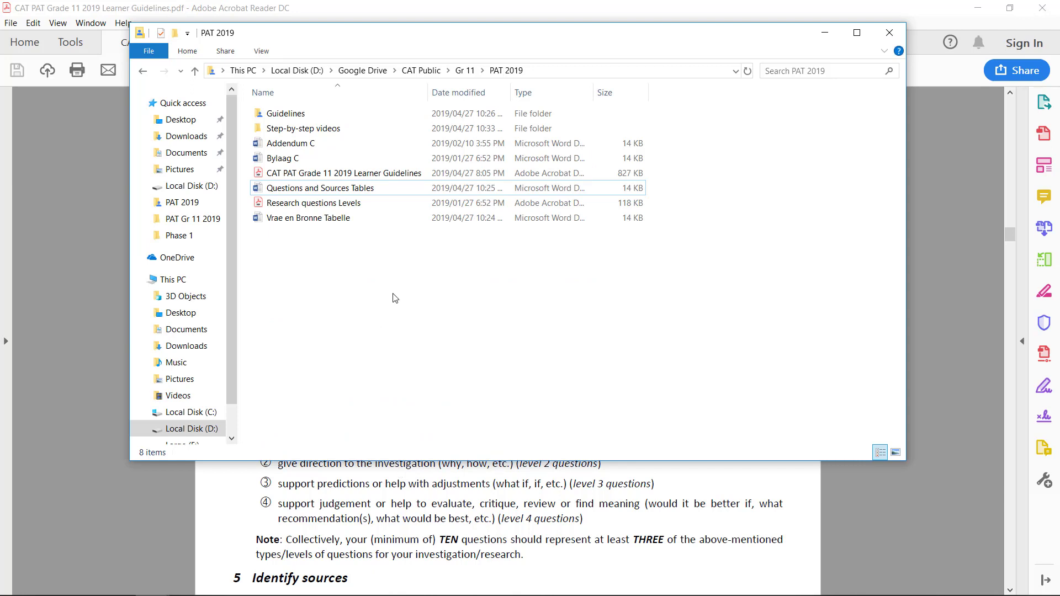
Select the Questions and Sources Tables file in PAT 2019 and open it in Word.
left_click(339, 190)
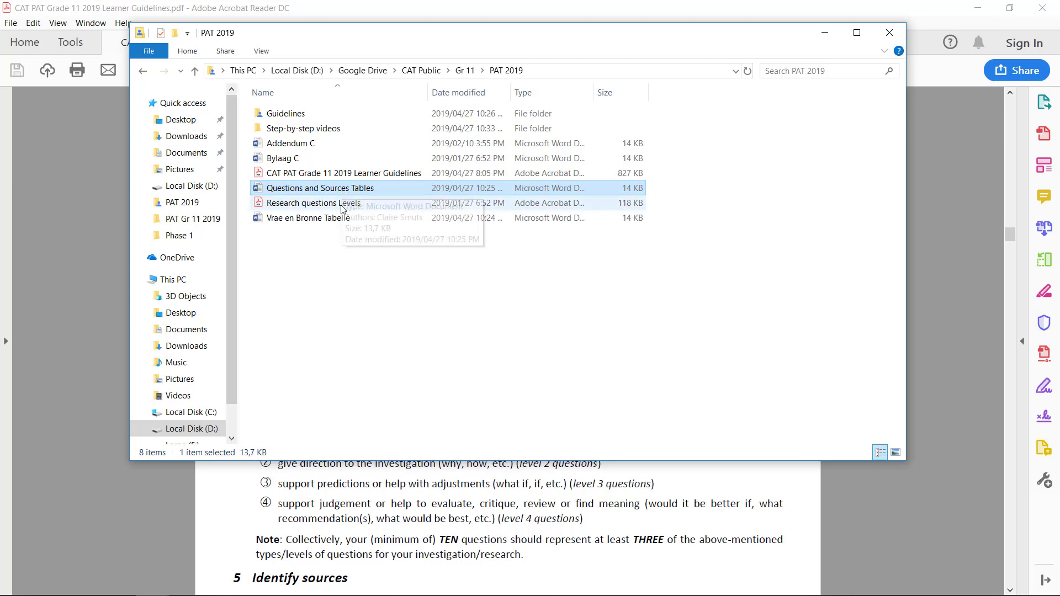
left_click(338, 219)
left_click(355, 189)
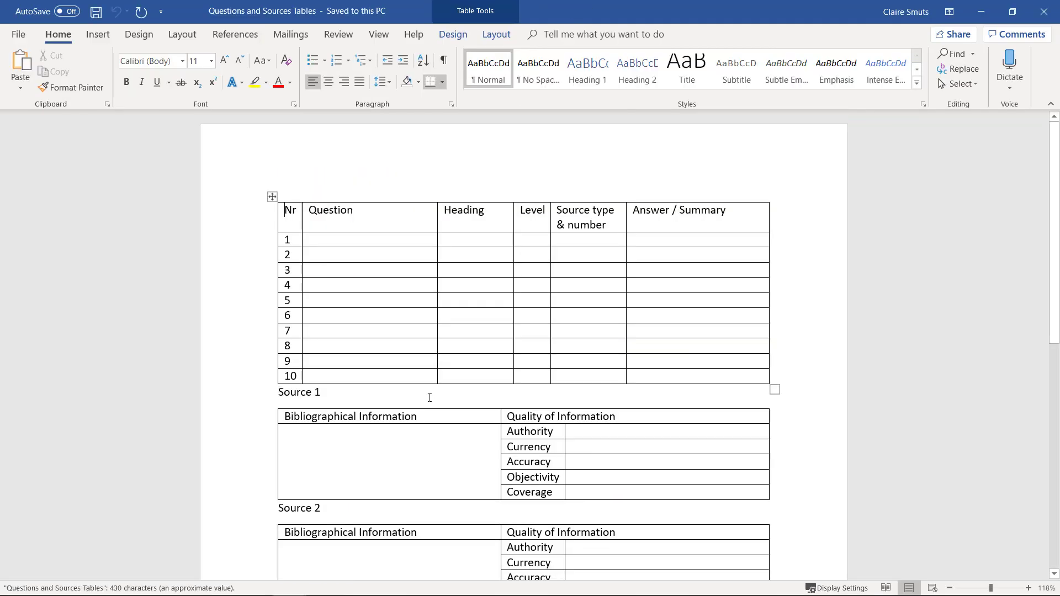
Copy all the question and source tables, then switch back to the Gardening report's Appendices.
left_click_drag(253, 218, 287, 441)
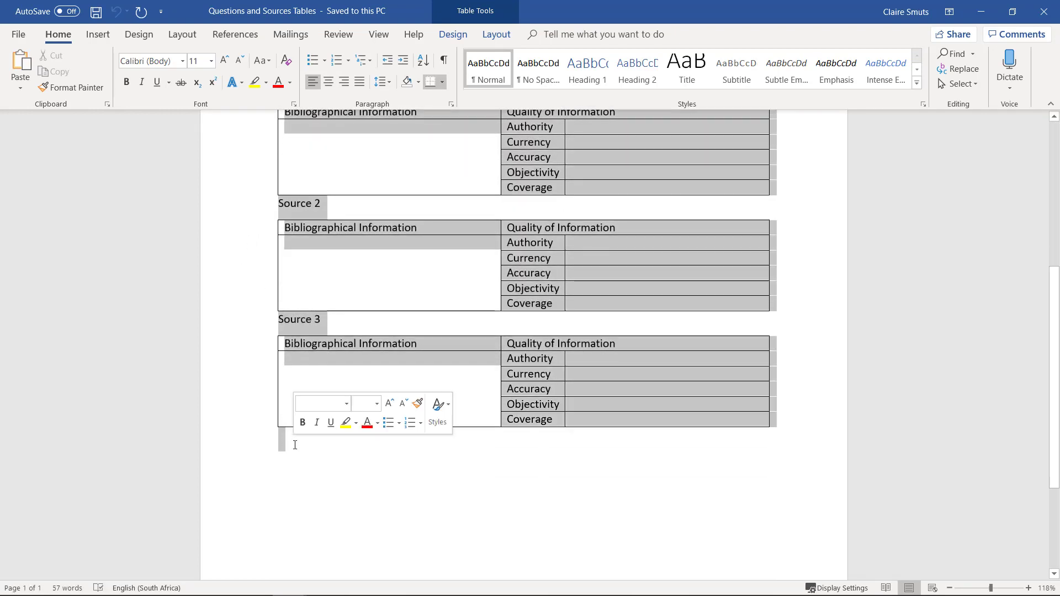
key("ctrl+c")
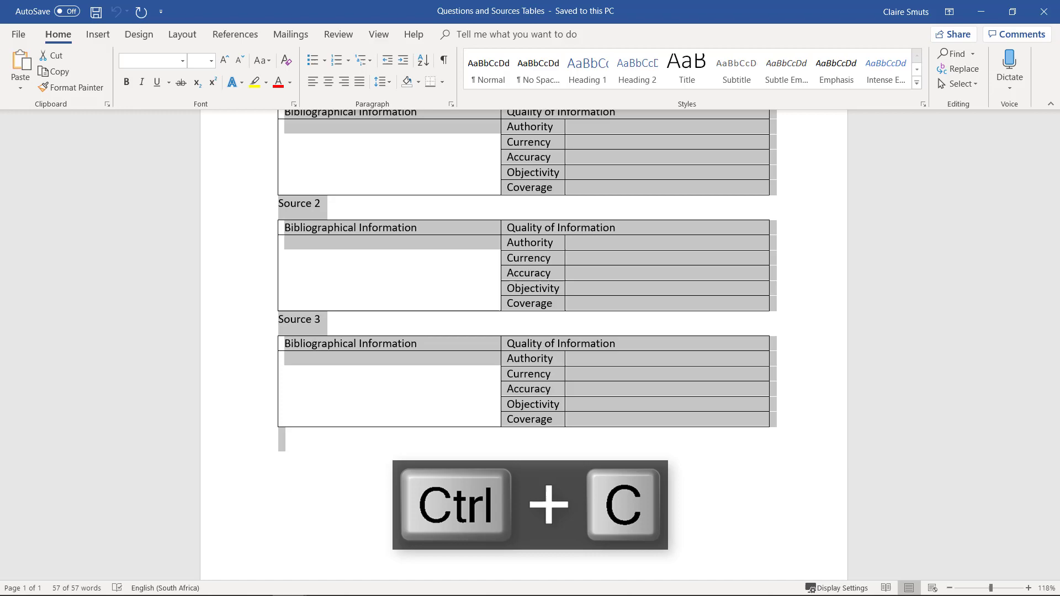
key("alt+Tab")
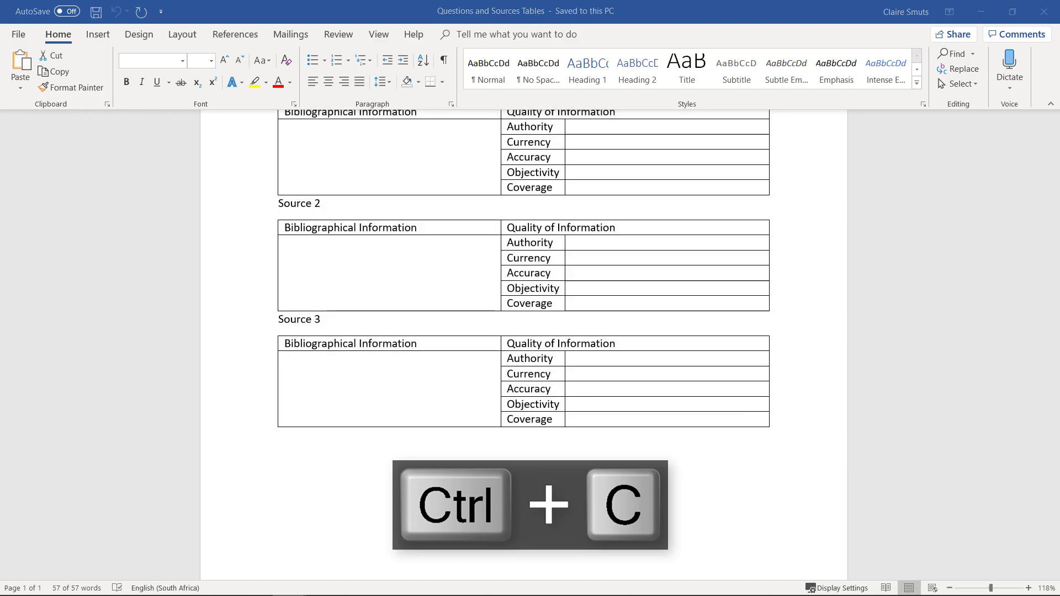
scroll(901, 441, "down", 10)
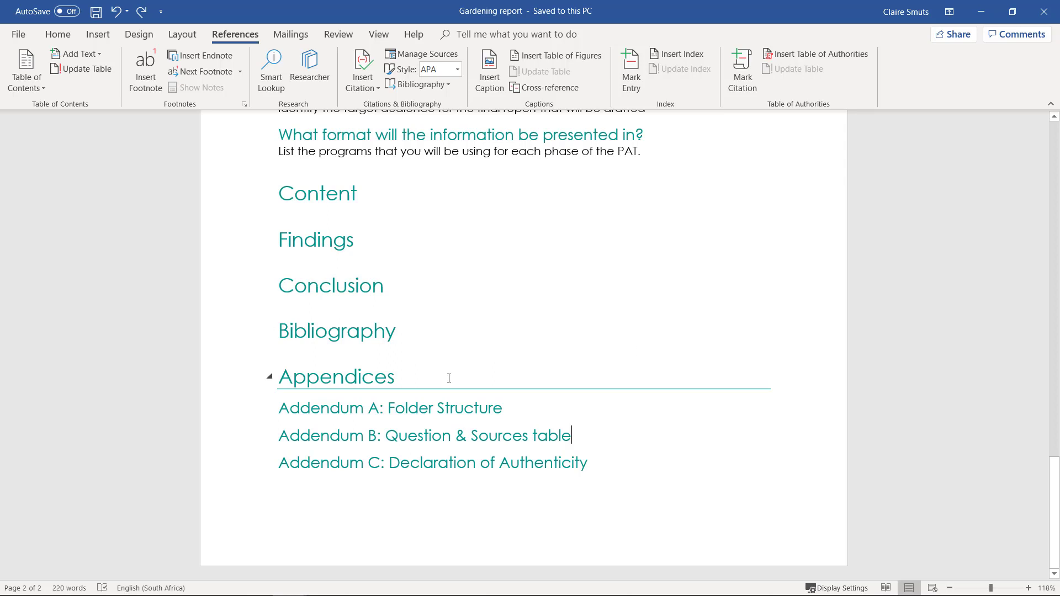
Paste the copied tables on a new line under Addendum B, keeping their table layout.
left_click(584, 431)
key("Return")
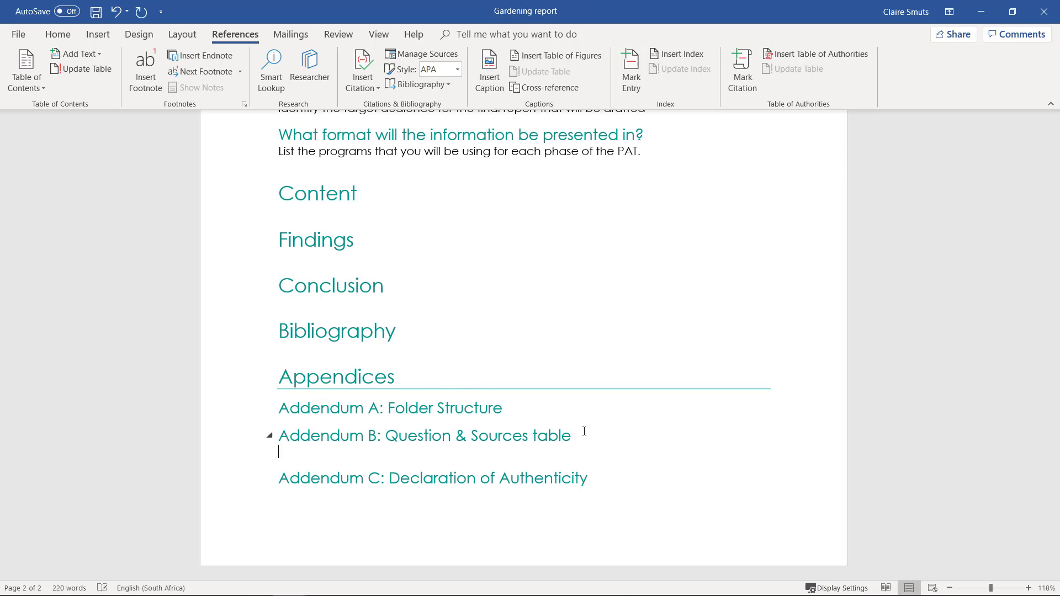
right_click(492, 459)
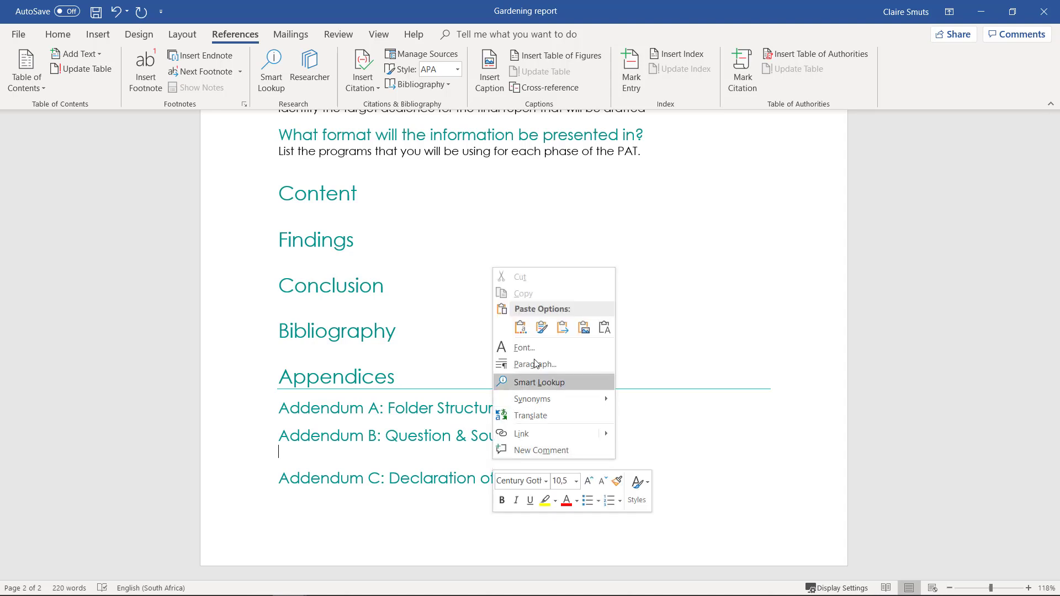
left_click(521, 327)
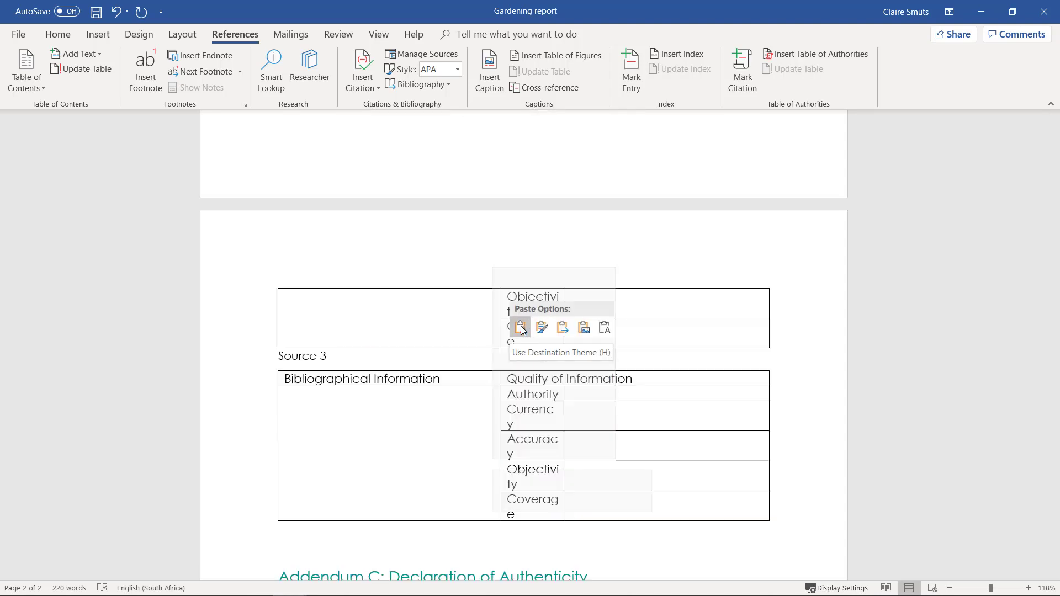
left_click(603, 329)
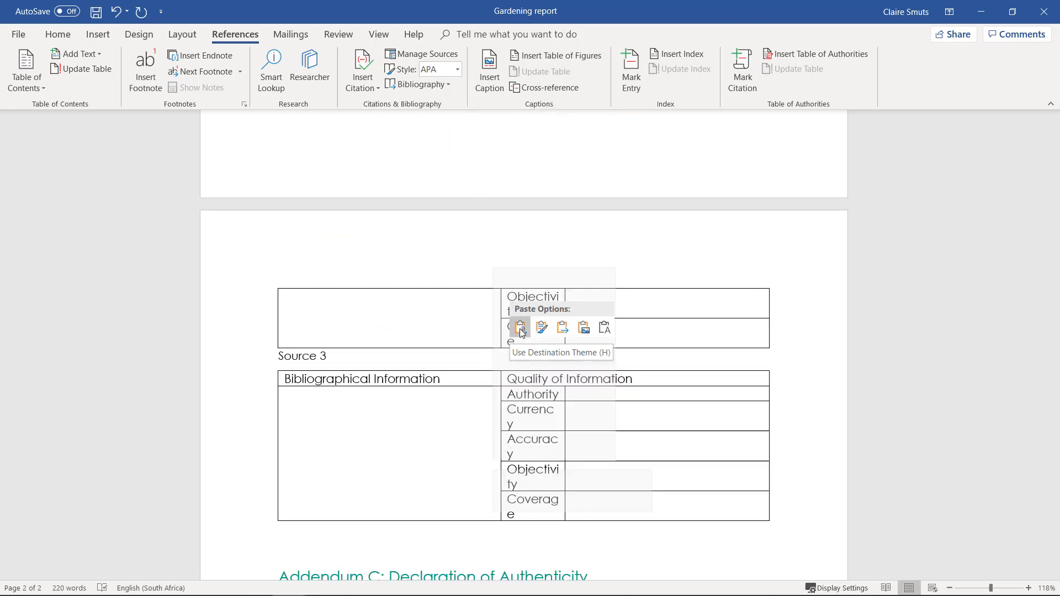
left_click(520, 329)
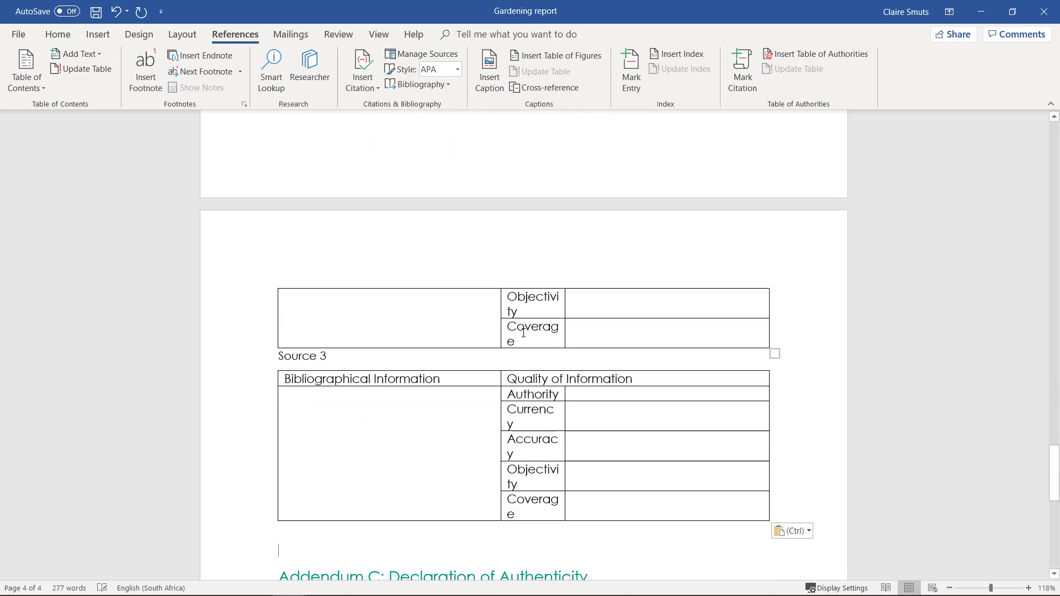
Place the insertion point at the start of the Appendices heading.
scroll(525, 366, "up", 8)
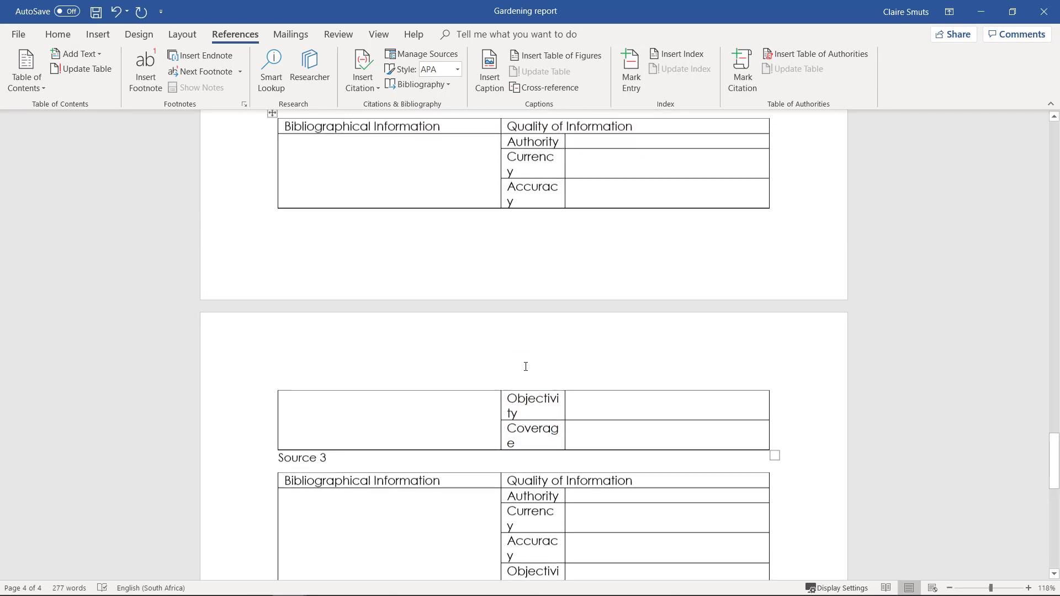
scroll(527, 367, "up", 8)
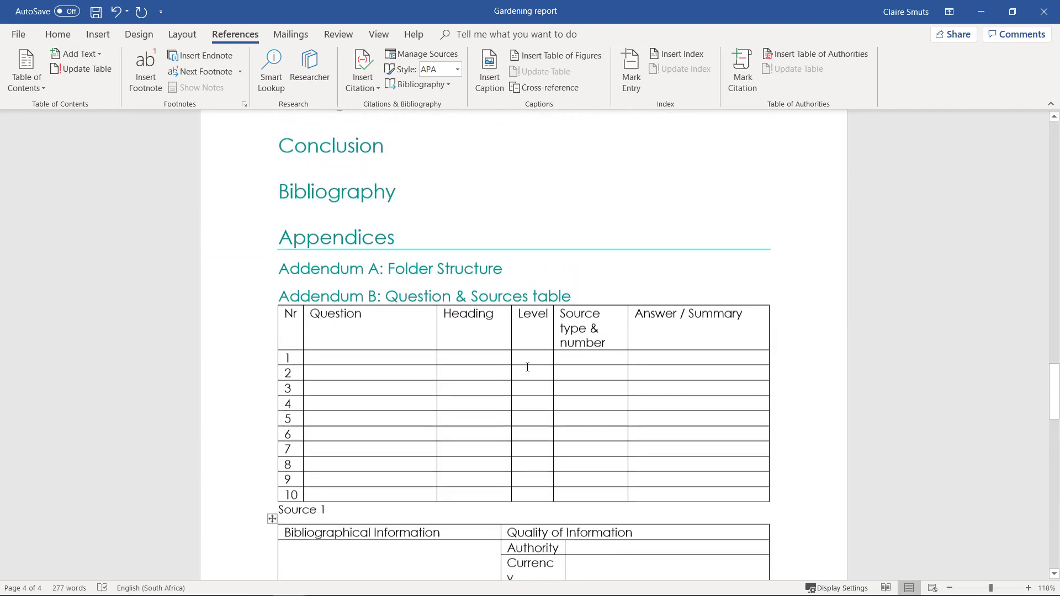
left_click(279, 281)
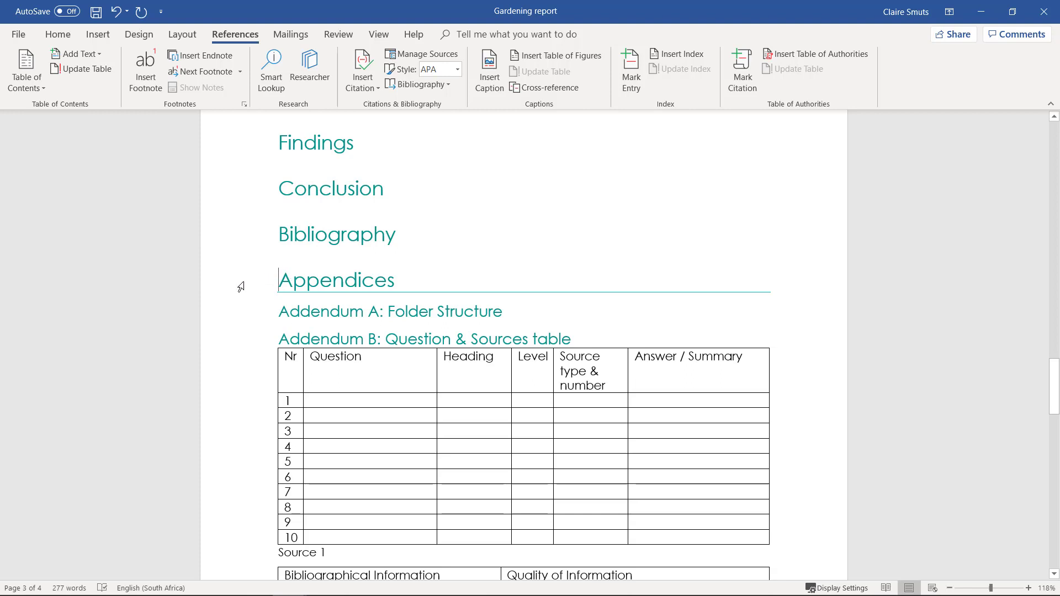
Insert a Next Page section break before Appendices so it starts on a fresh page.
left_click(178, 37)
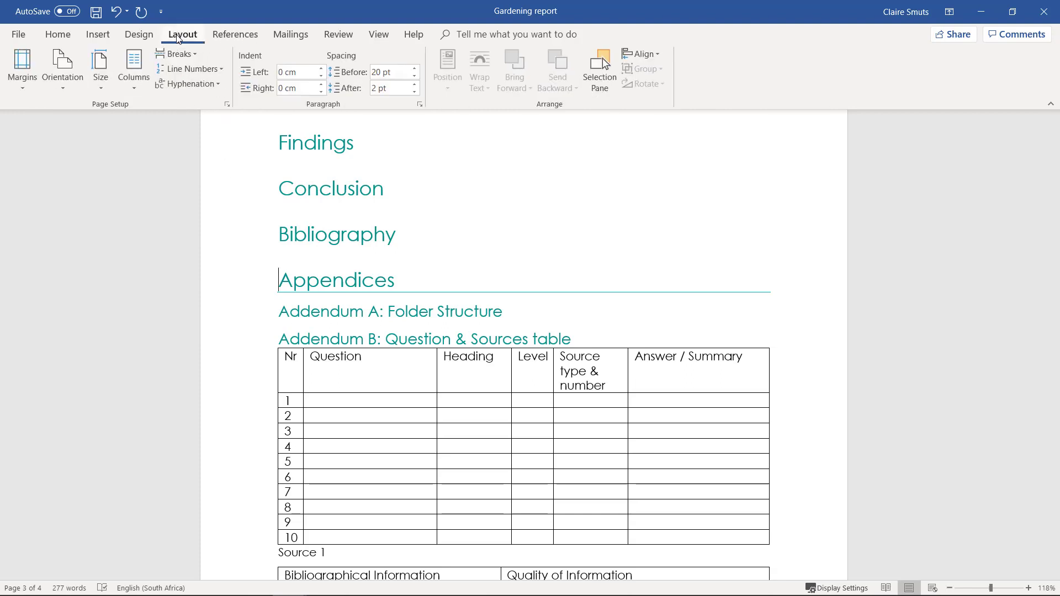
left_click(177, 55)
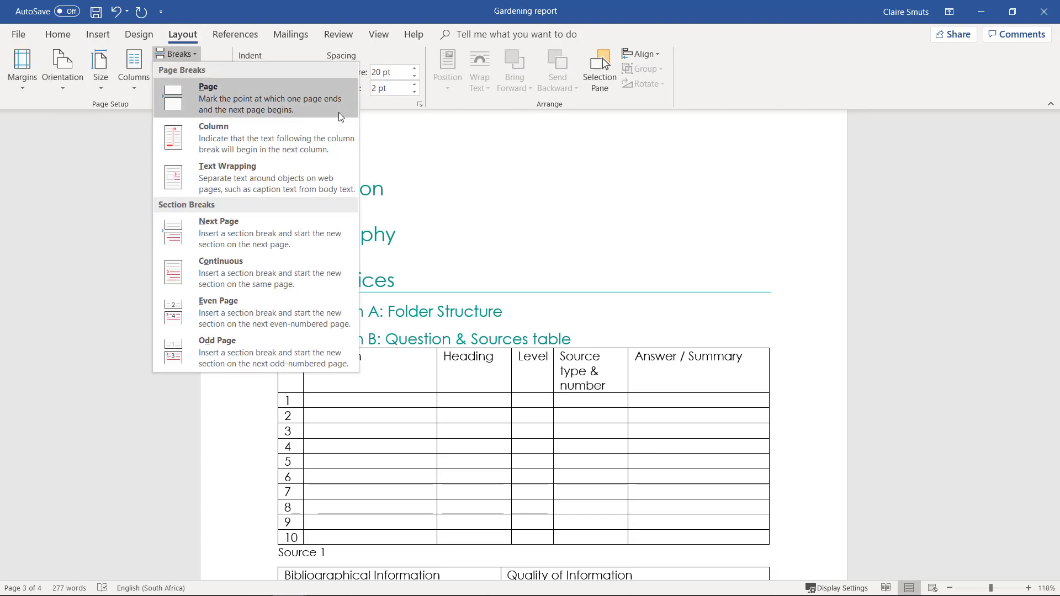
left_click(326, 234)
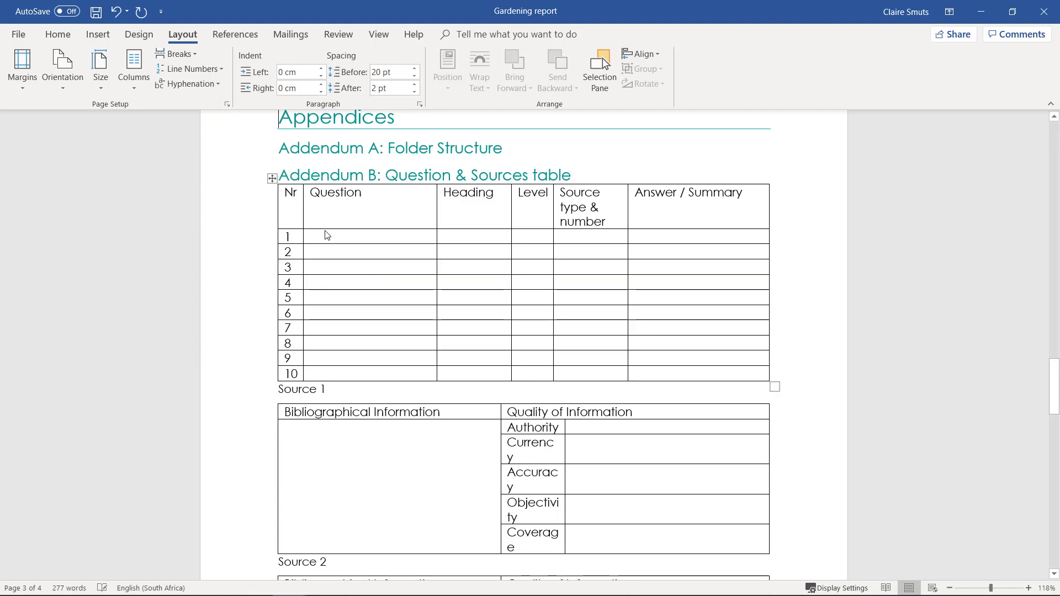
scroll(550, 320, "up", 5)
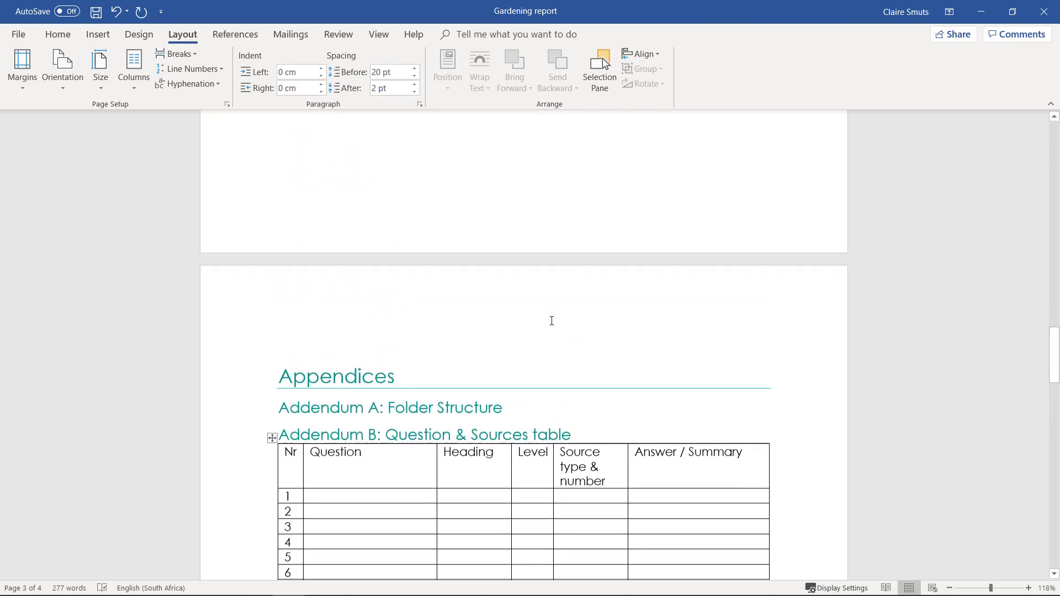
scroll(551, 321, "up", 4)
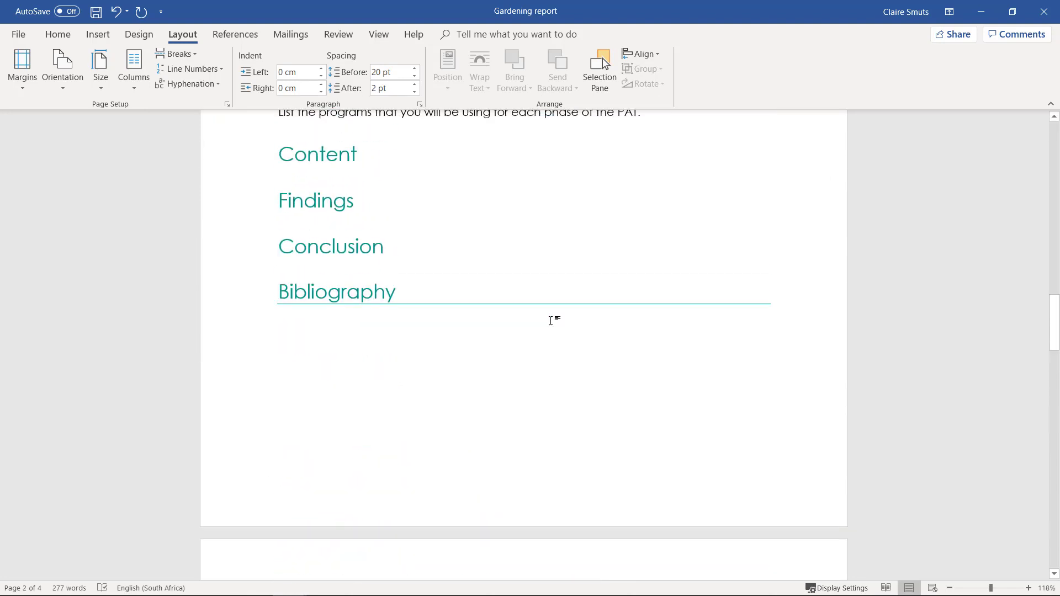
scroll(550, 320, "down", 10)
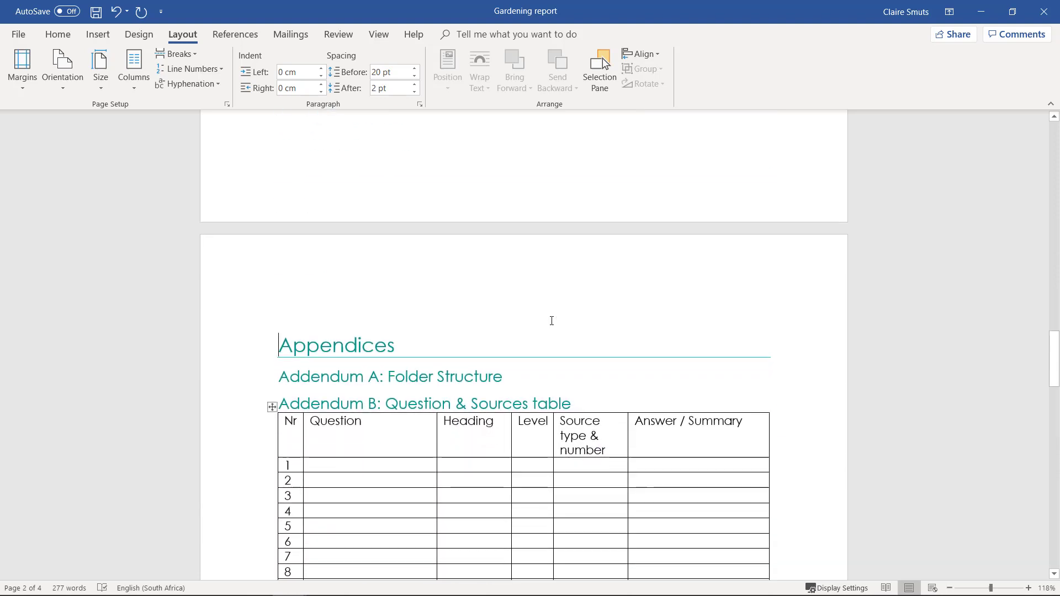
scroll(550, 321, "down", 3)
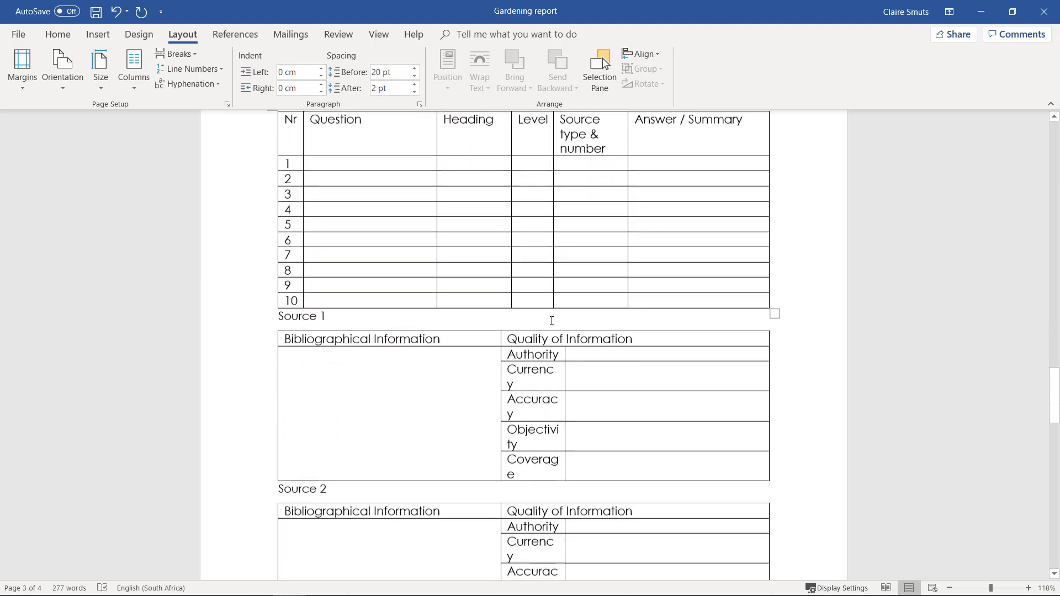
scroll(550, 320, "up", 1)
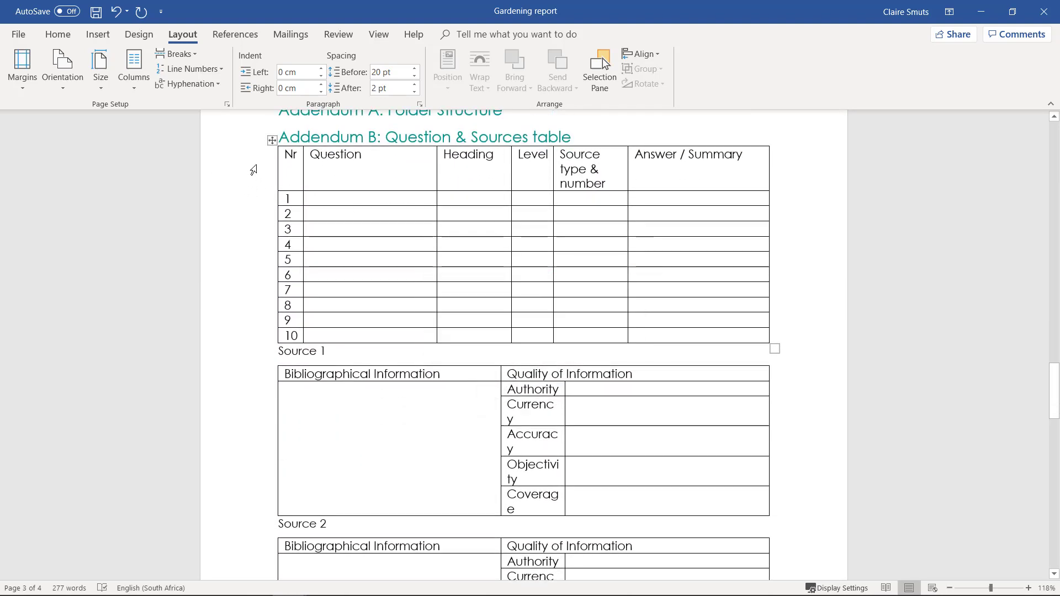
Drag the label column border right in the Source 1, Source 2 and Source 3 tables so the criteria fit on one line.
left_click_drag(254, 167, 261, 348)
left_click(400, 351)
scroll(398, 351, "down", 3)
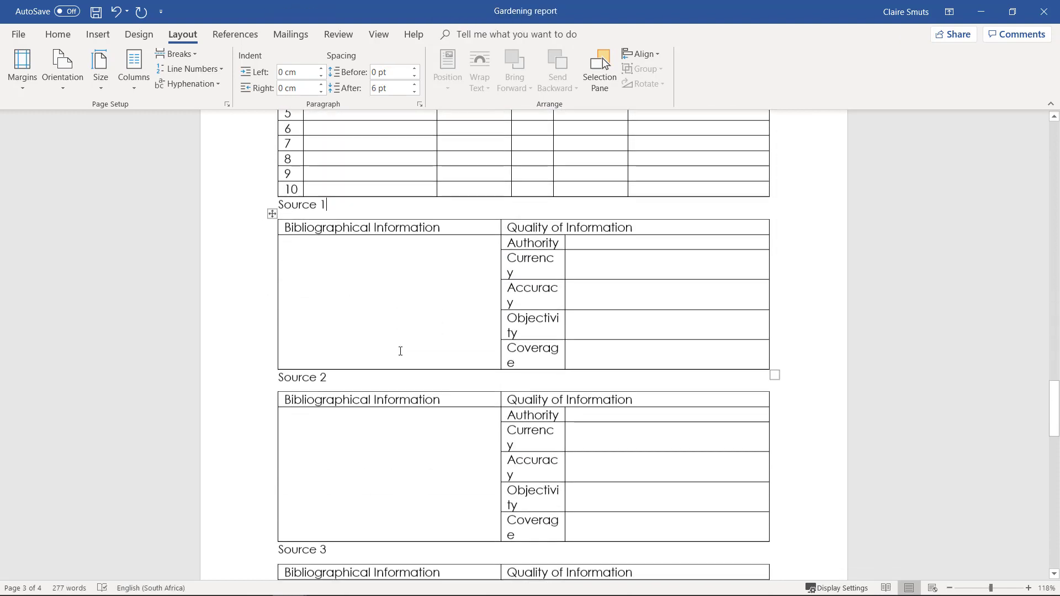
left_click_drag(244, 208, 258, 365)
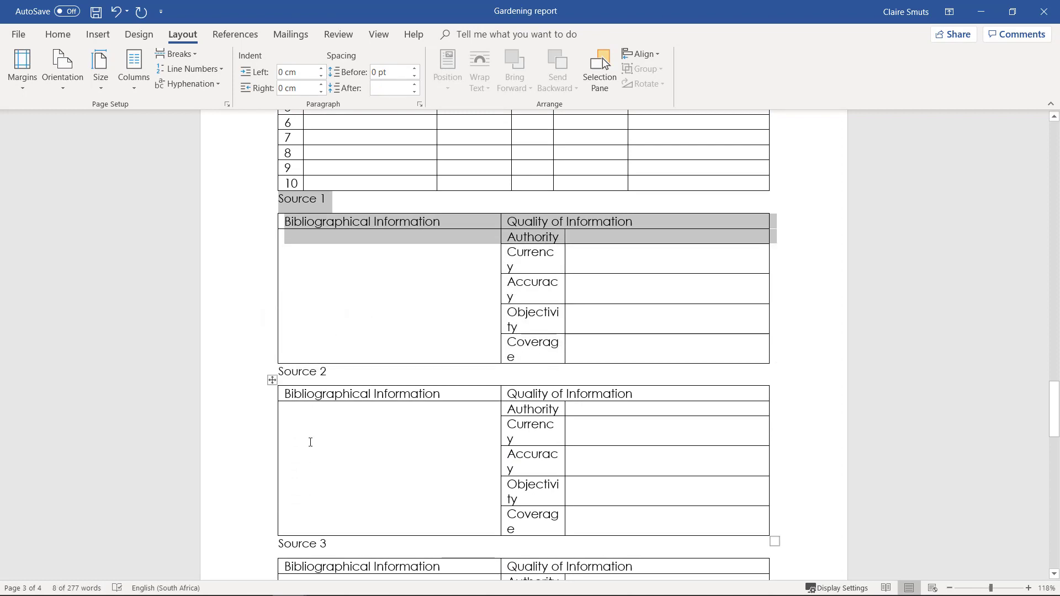
scroll(329, 482, "down", 3)
scroll(330, 482, "up", 3)
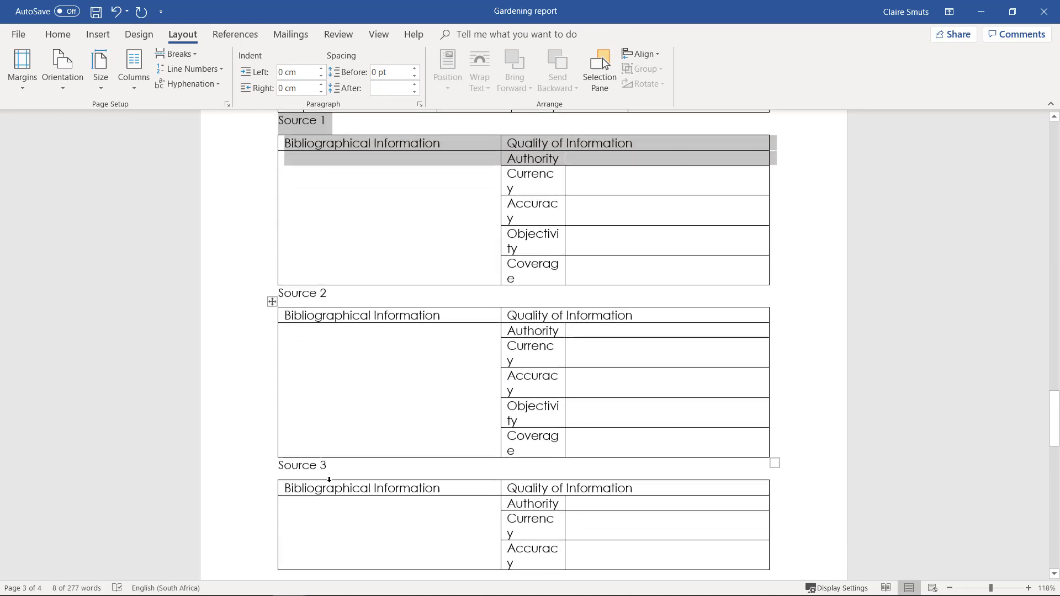
left_click(572, 253)
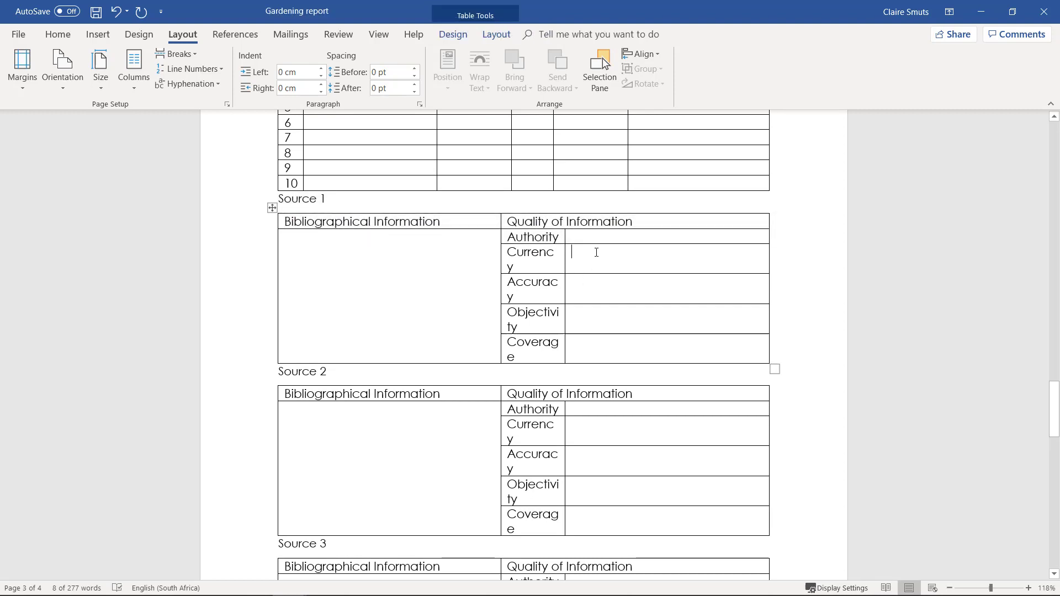
left_click_drag(564, 252, 578, 254)
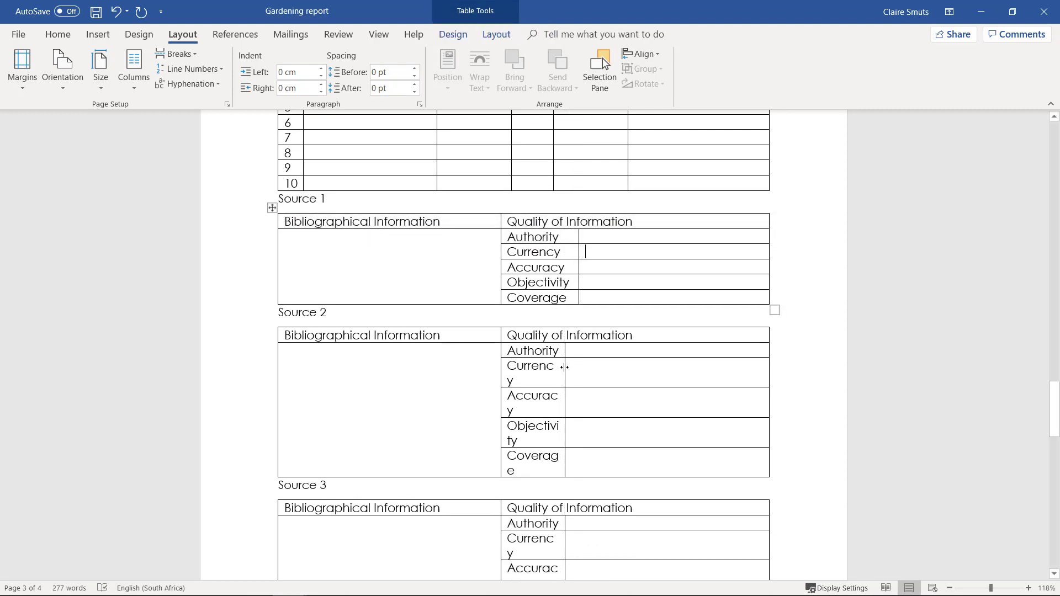
left_click_drag(563, 366, 579, 366)
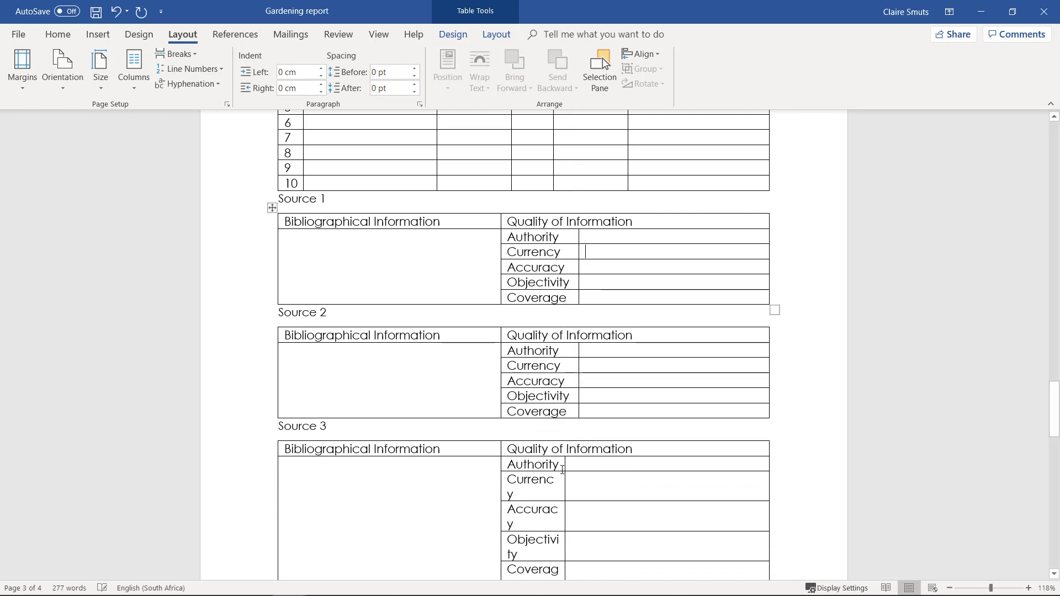
left_click_drag(563, 469, 578, 470)
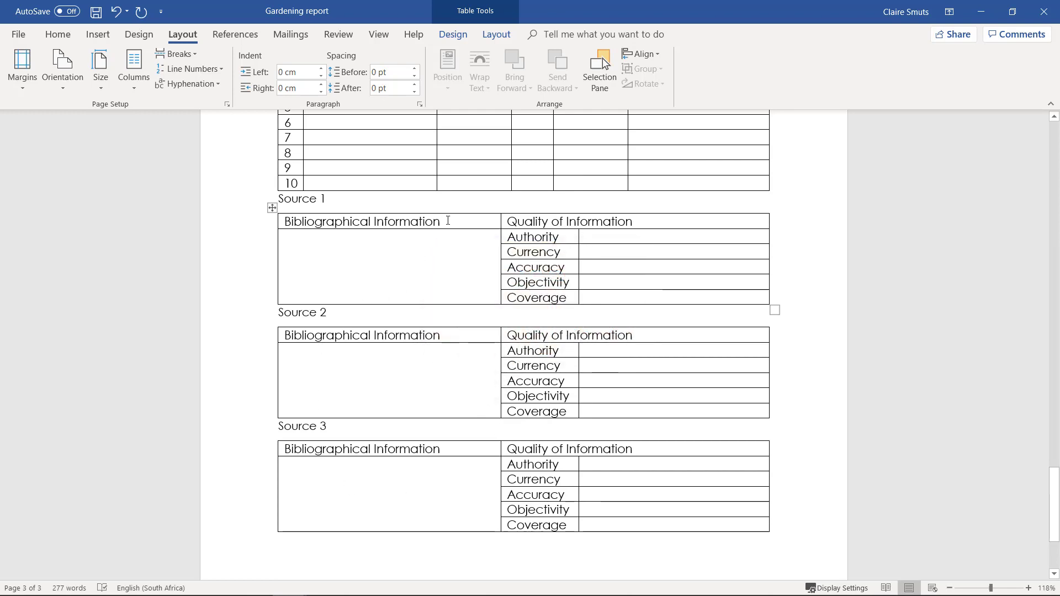
Apply the teal Grid Table style to the Source 1, Source 2 and Source 3 tables.
left_click(438, 39)
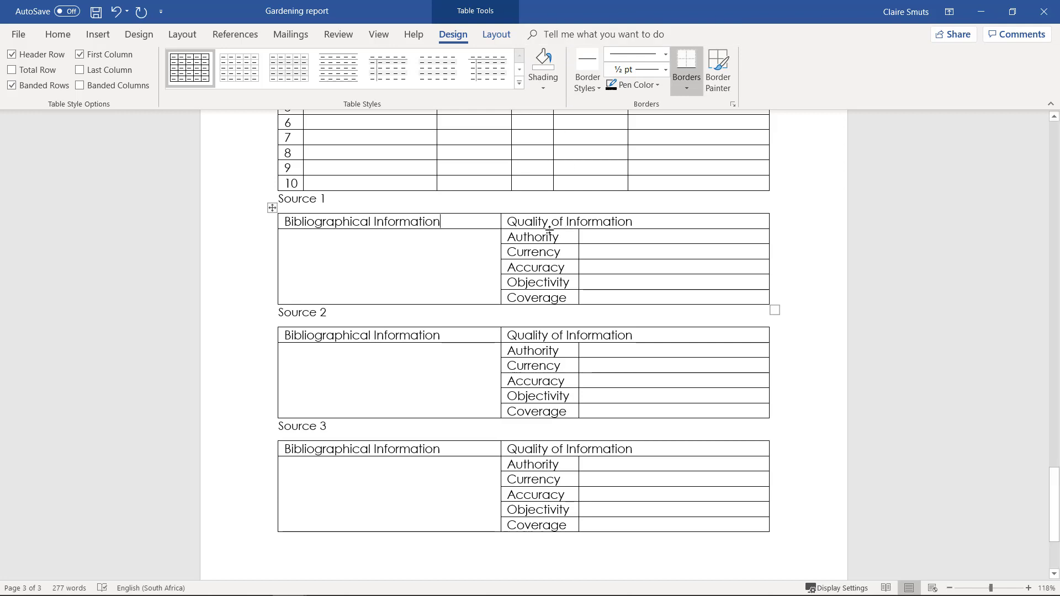
left_click(520, 83)
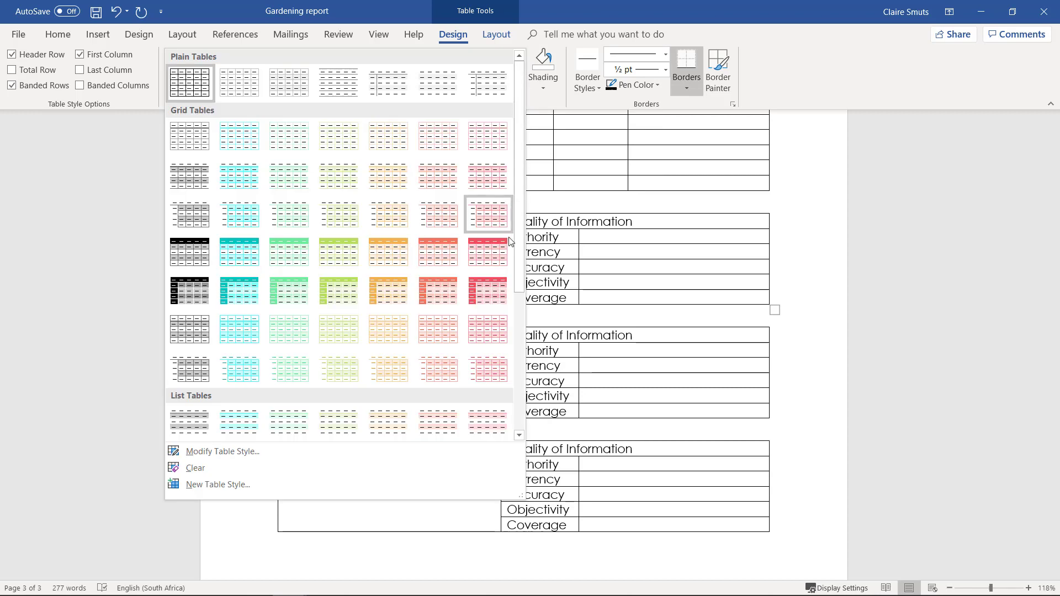
left_click(238, 254)
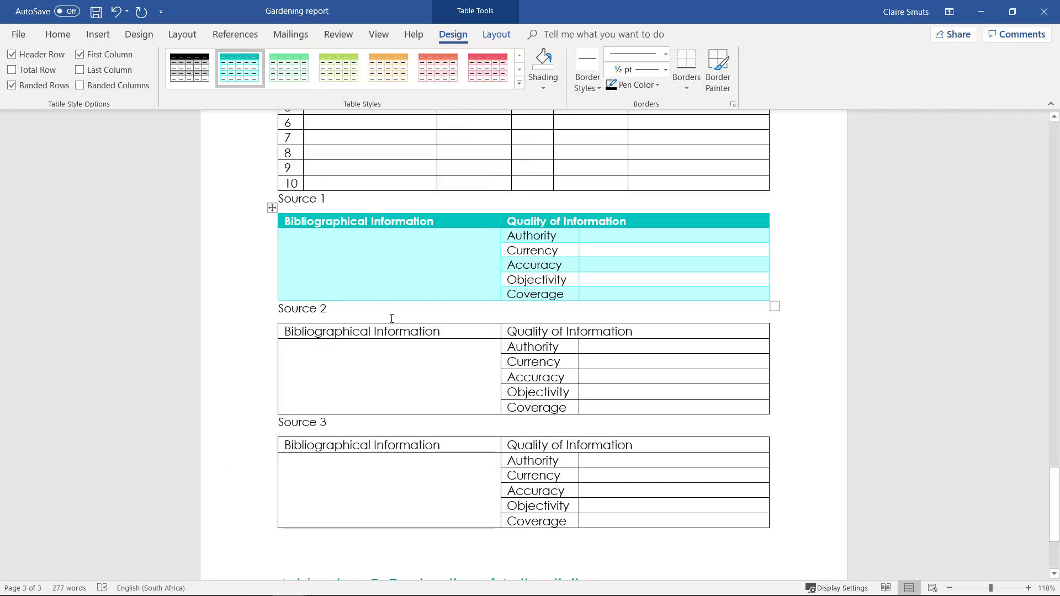
left_click(413, 333)
left_click(519, 83)
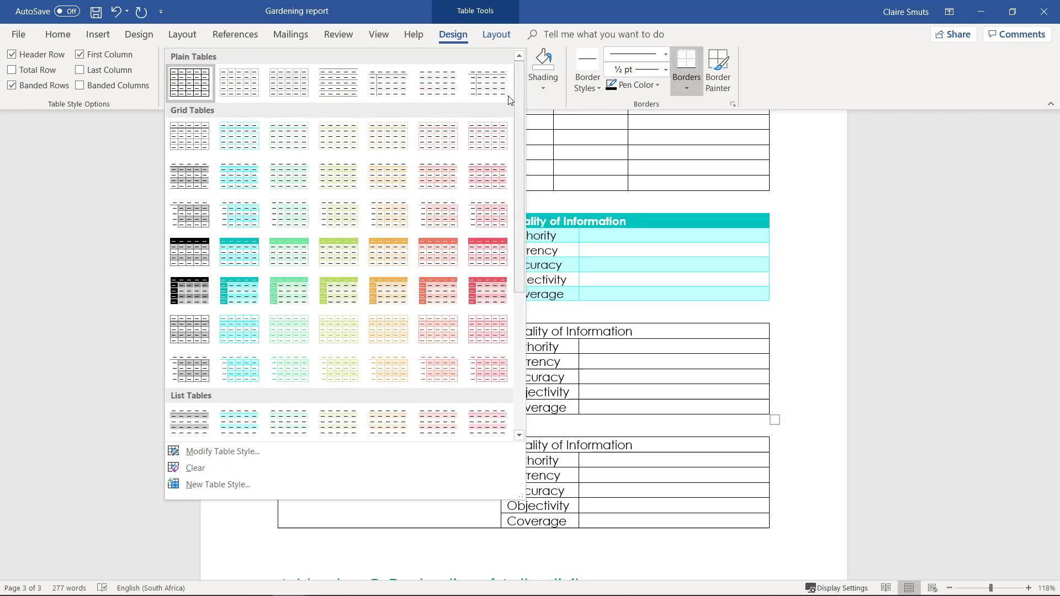
left_click(239, 252)
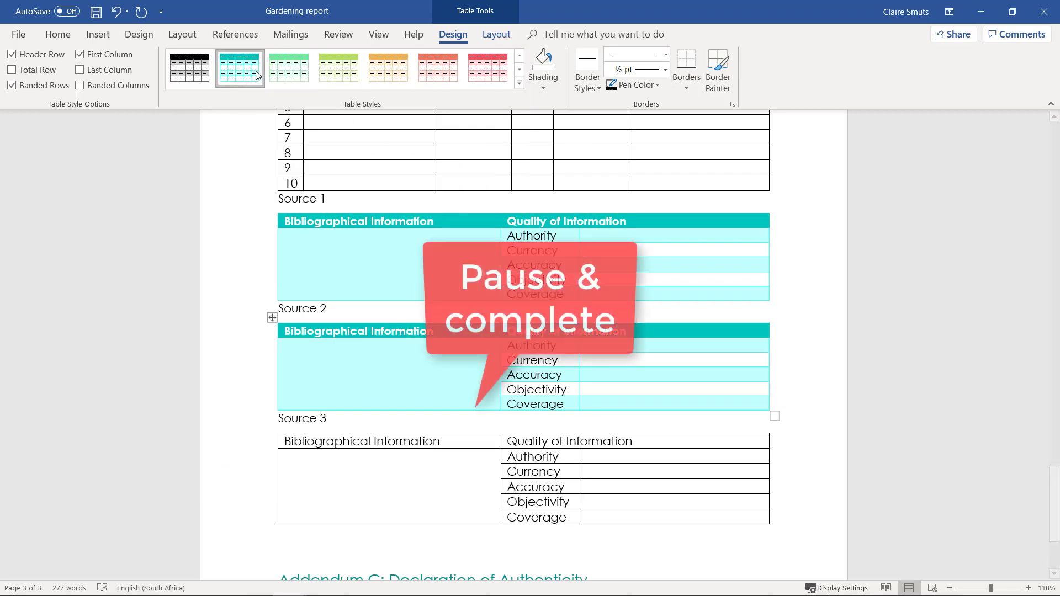
left_click(506, 441)
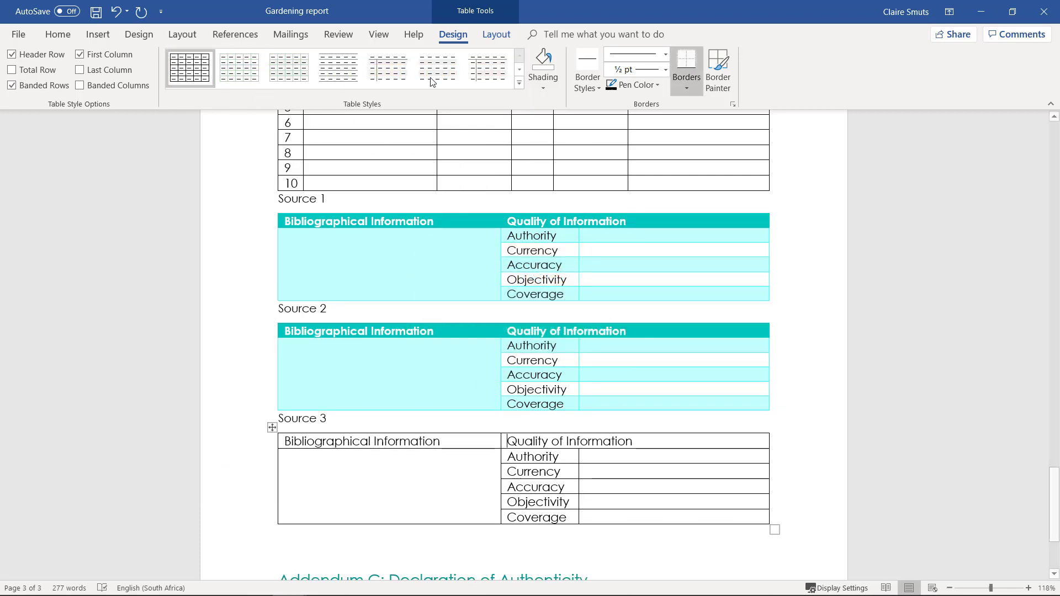
left_click(519, 83)
left_click(239, 252)
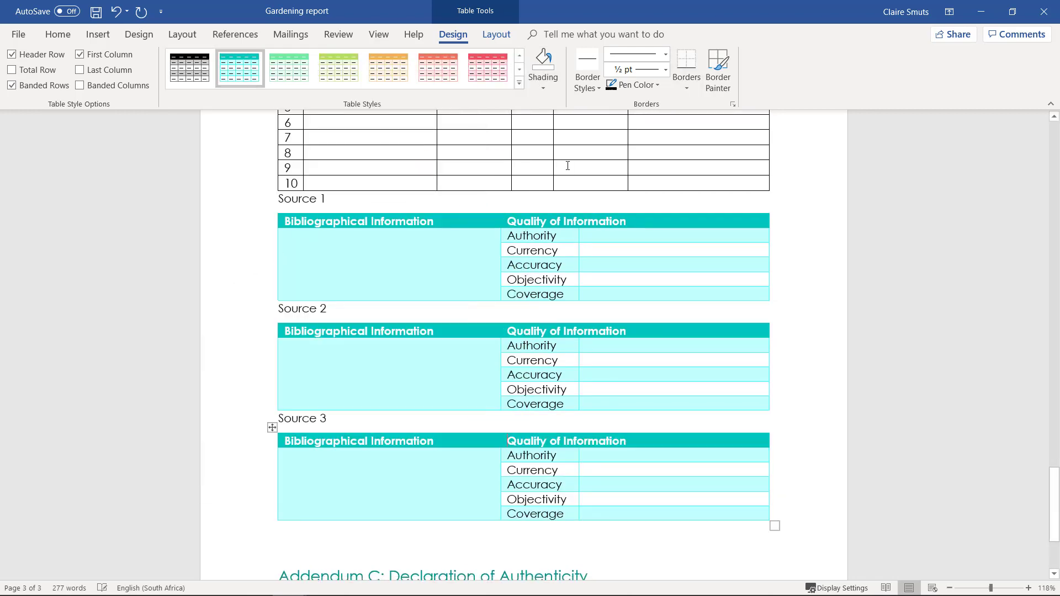
Apply the same teal Grid Table style to the Addendum B question table.
scroll(546, 192, "up", 5)
left_click(531, 154)
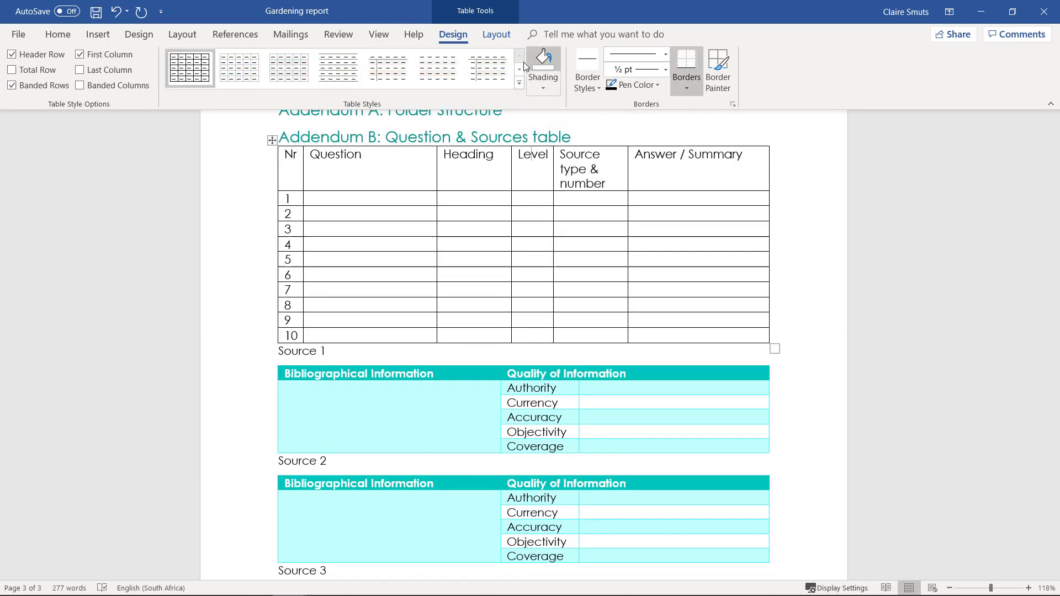
left_click(519, 84)
left_click(239, 290)
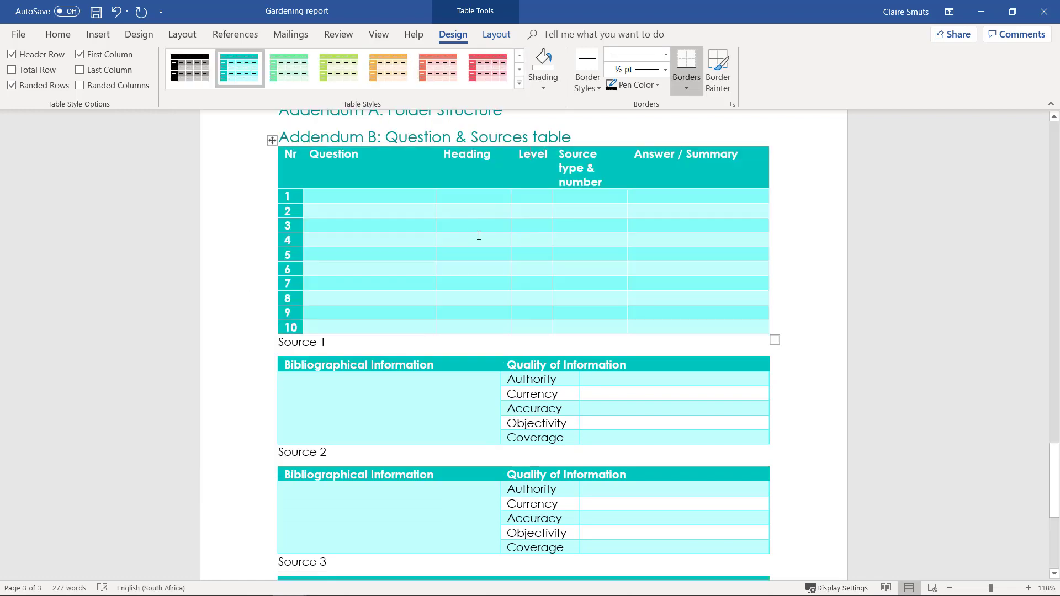
scroll(488, 249, "down", 3)
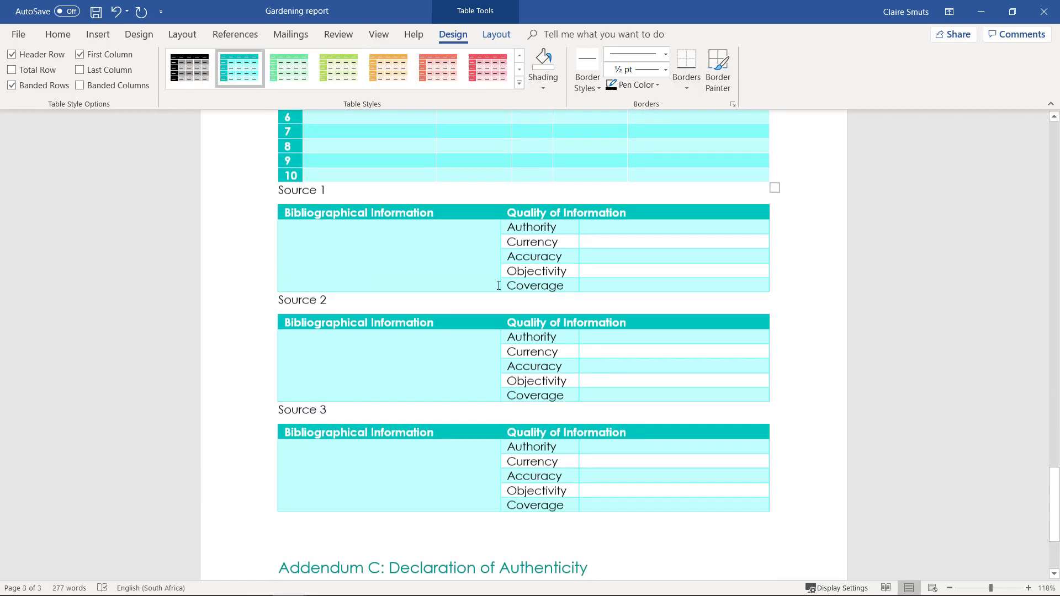
left_click(250, 203)
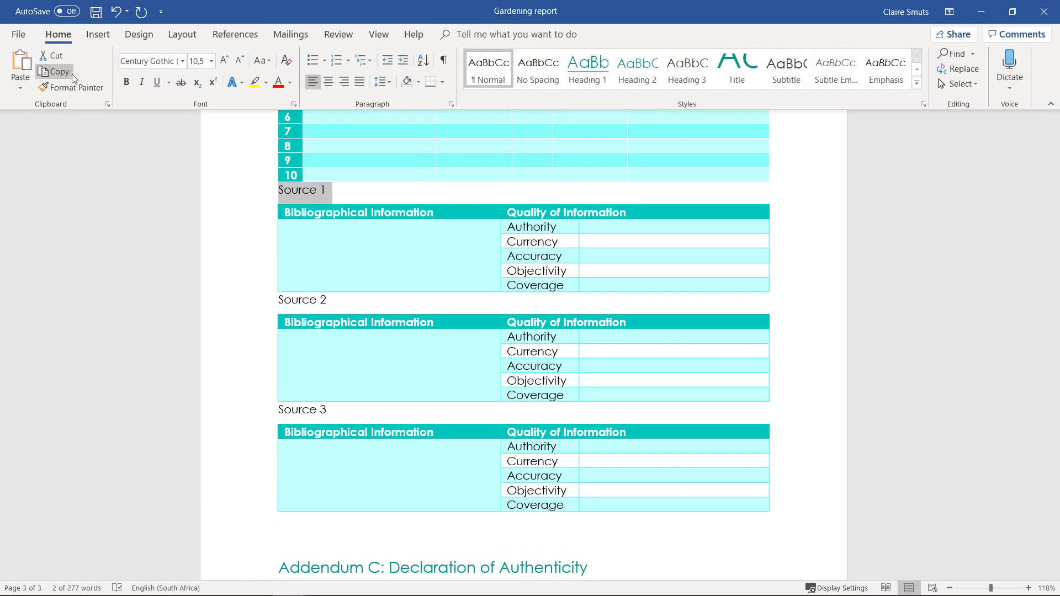
Style the Source 1, Source 2 and Source 3 lines as Heading 3, one level below Addendum B.
scroll(336, 199, "up", 1)
scroll(338, 200, "up", 3)
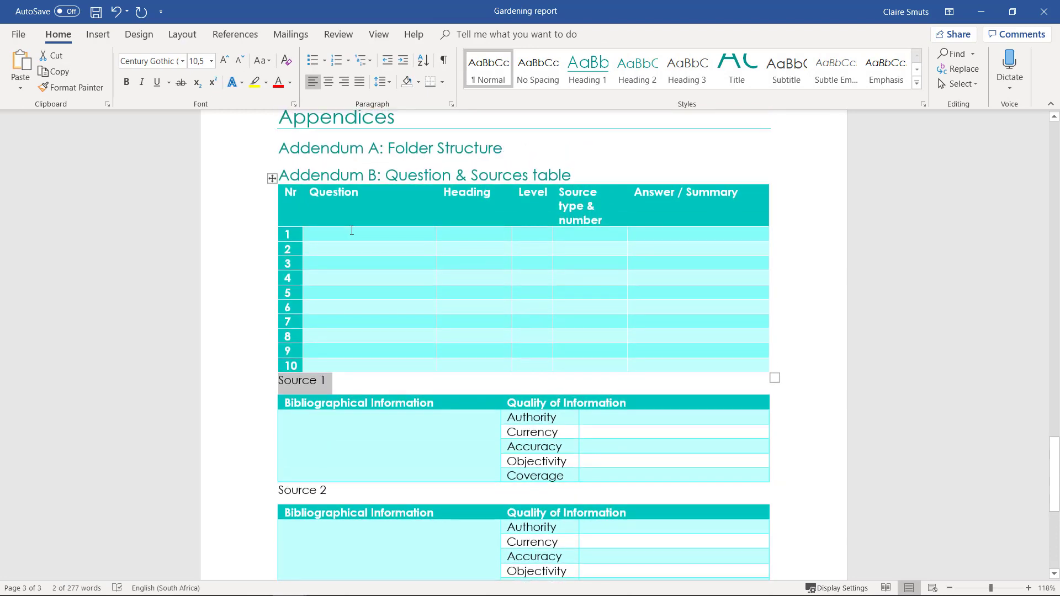
left_click(422, 175)
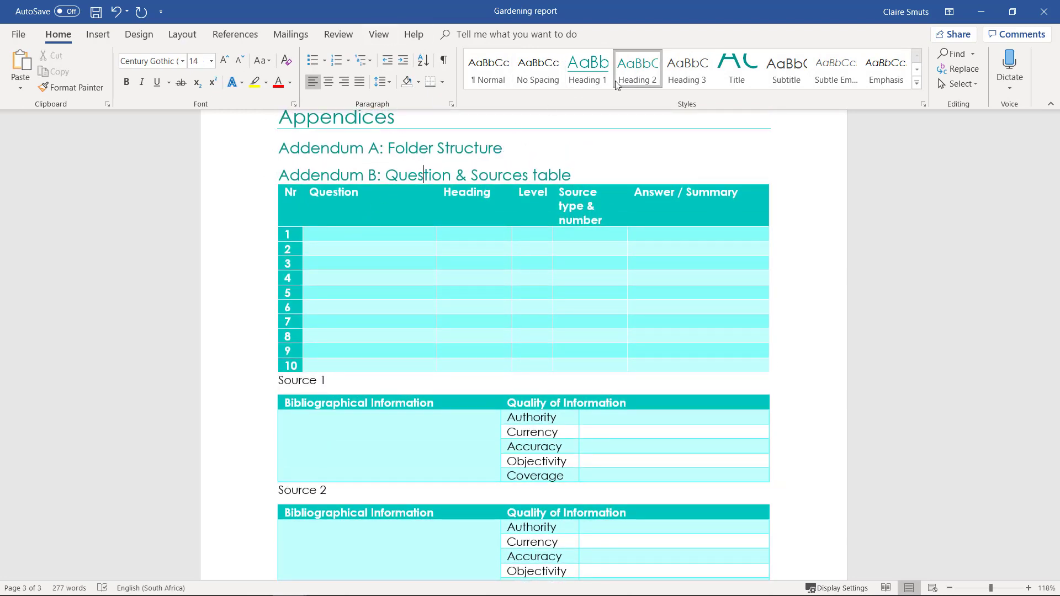
left_click(253, 383)
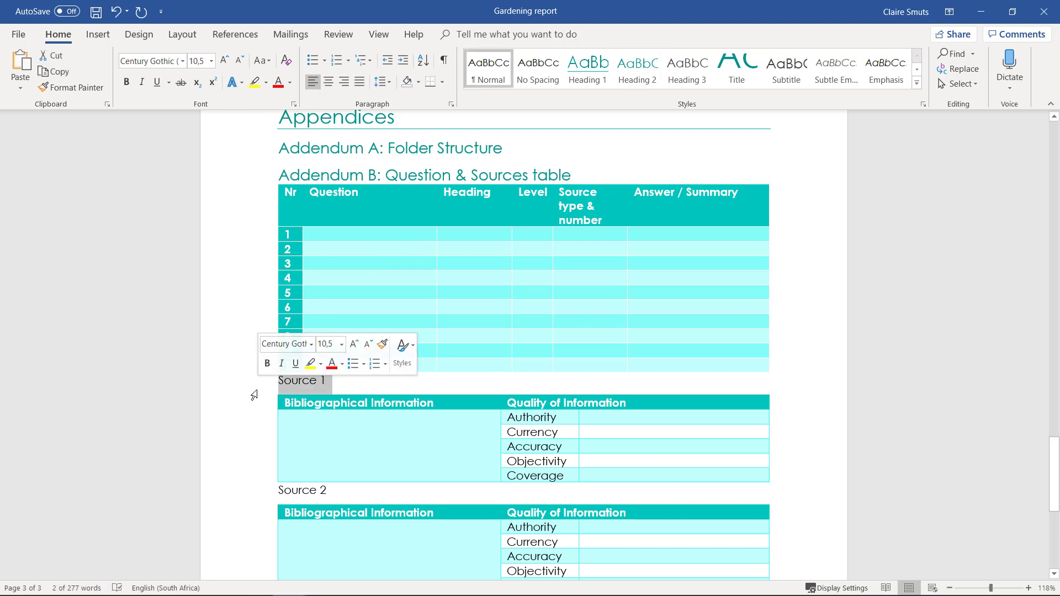
left_click(687, 69)
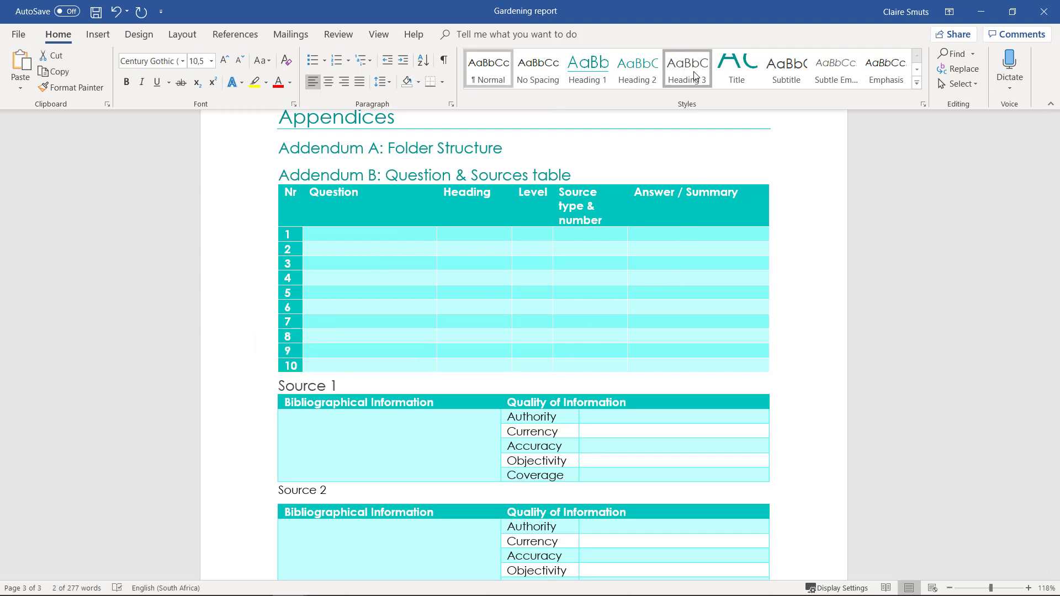
left_click(243, 492)
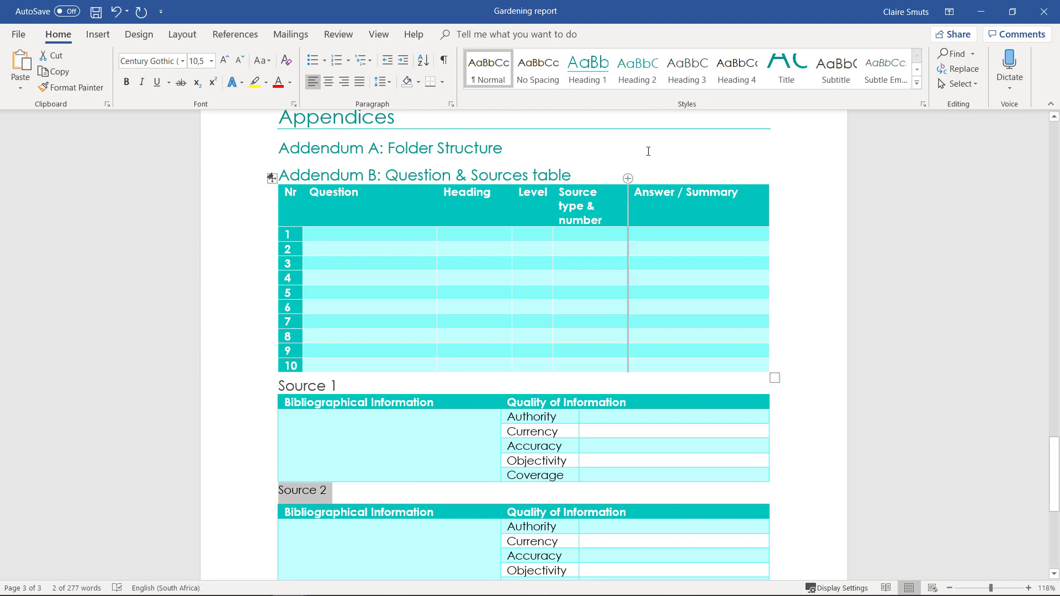
left_click(687, 69)
scroll(488, 369, "down", 3)
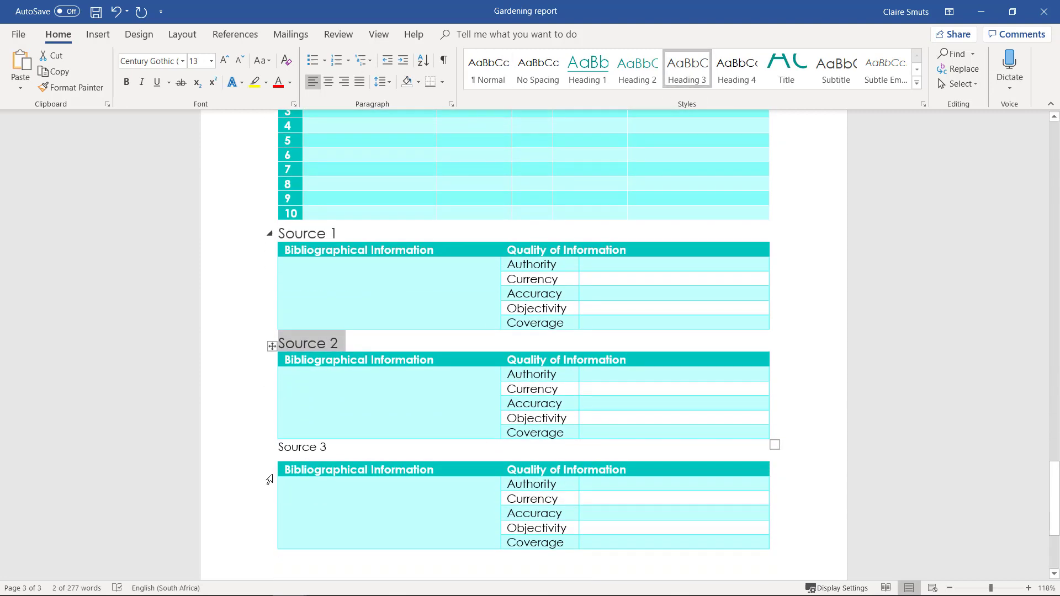
left_click(253, 457)
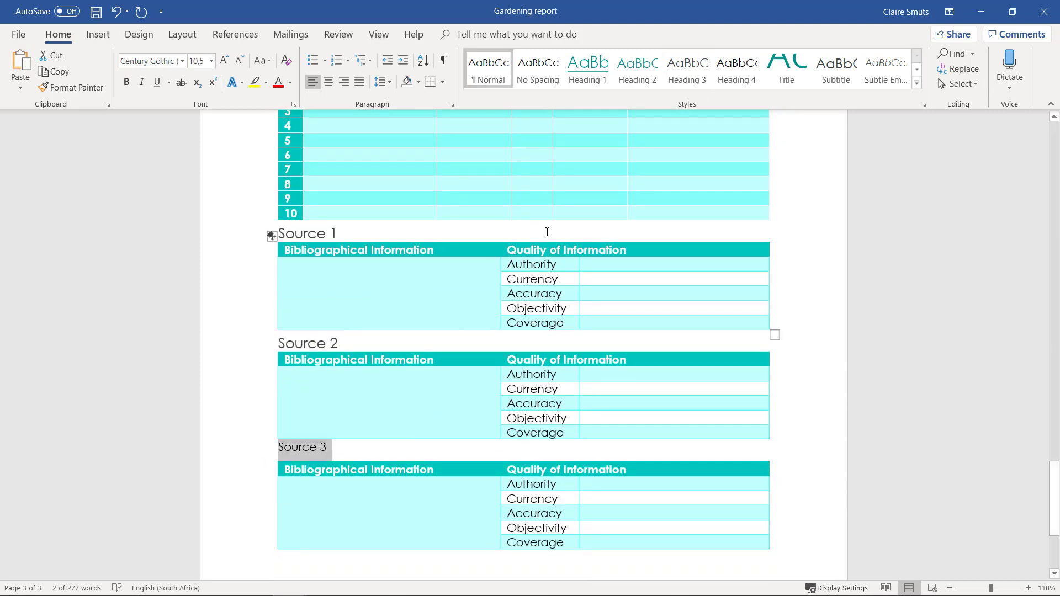
left_click(687, 69)
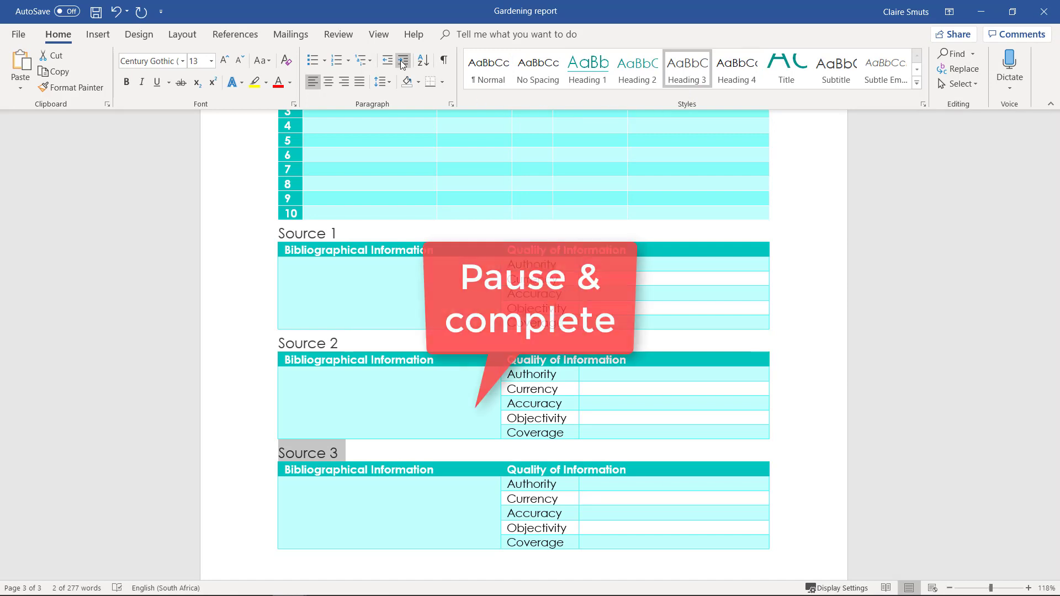
Turn on the View tab's Navigation Pane to show Source 1–3 nested under Addendum B.
left_click(380, 35)
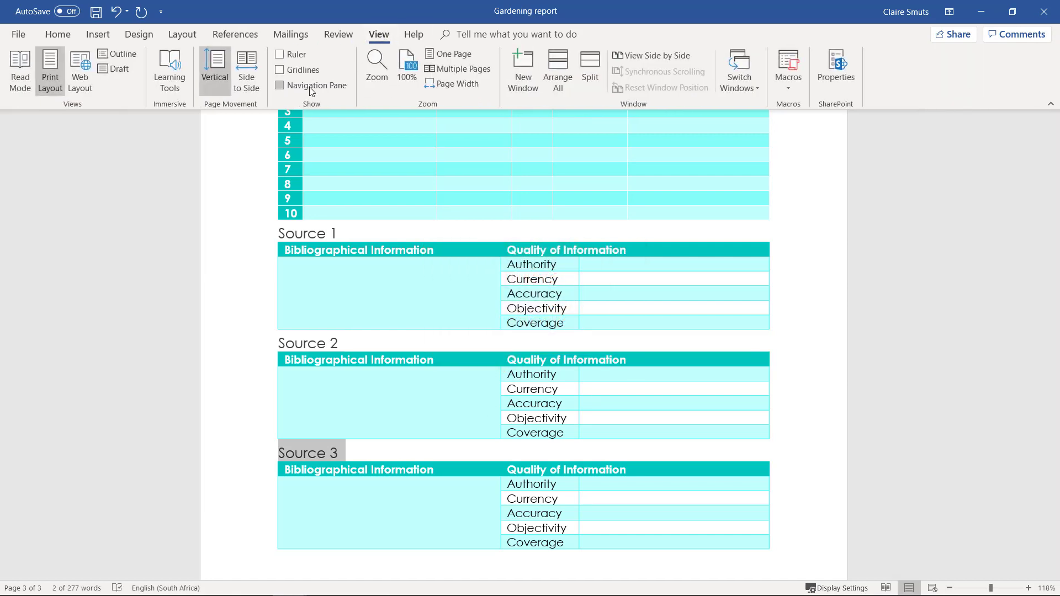
left_click(329, 87)
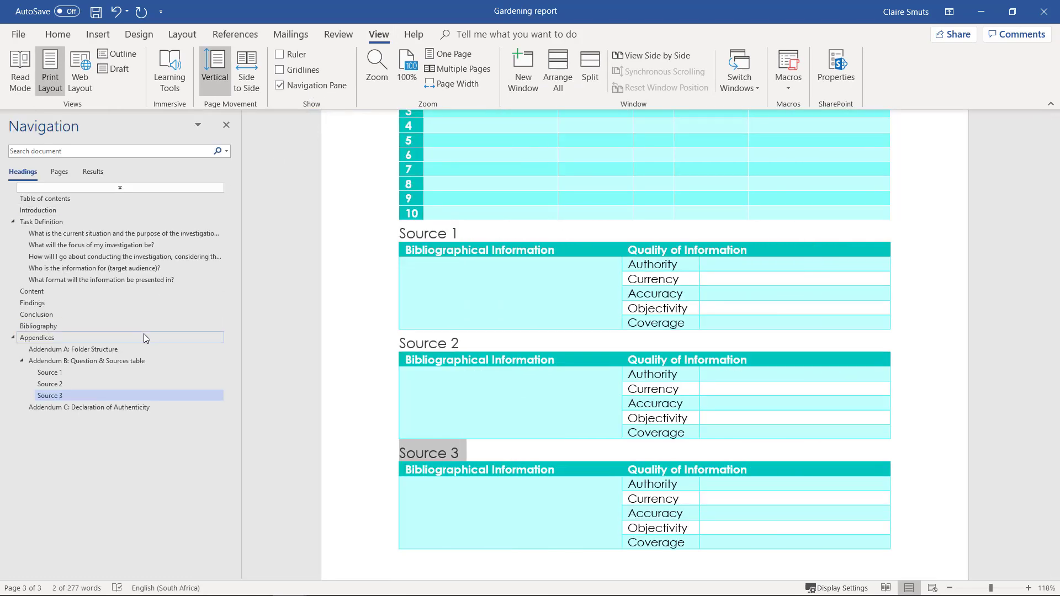